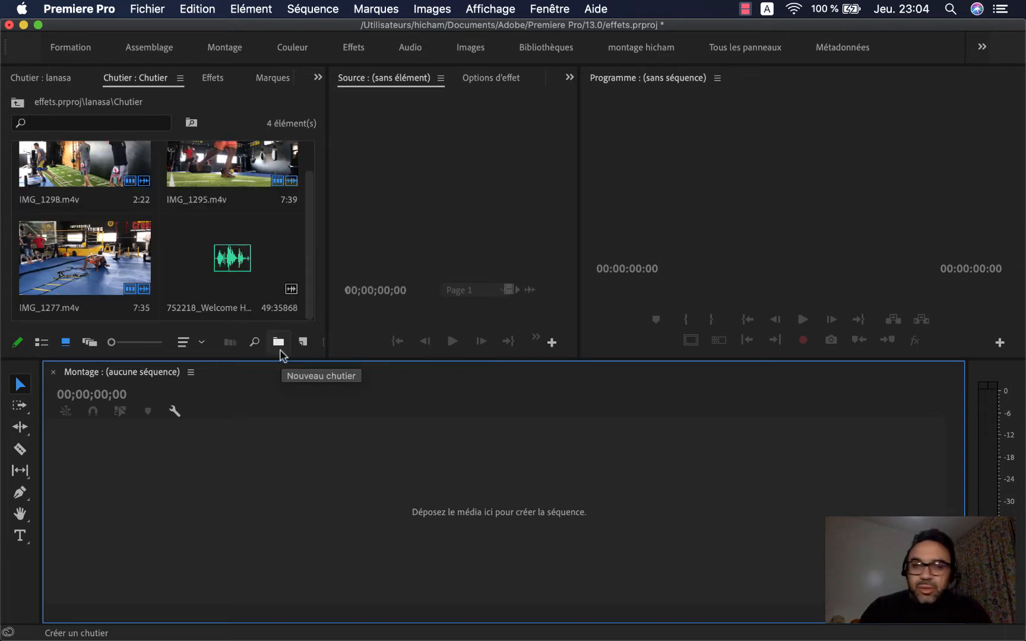
- Create a sequence from the clip IMG_1277.m4v and place the playhead at 00:00:02:30
{"action": "left_click", "coordinate": [107, 261]}
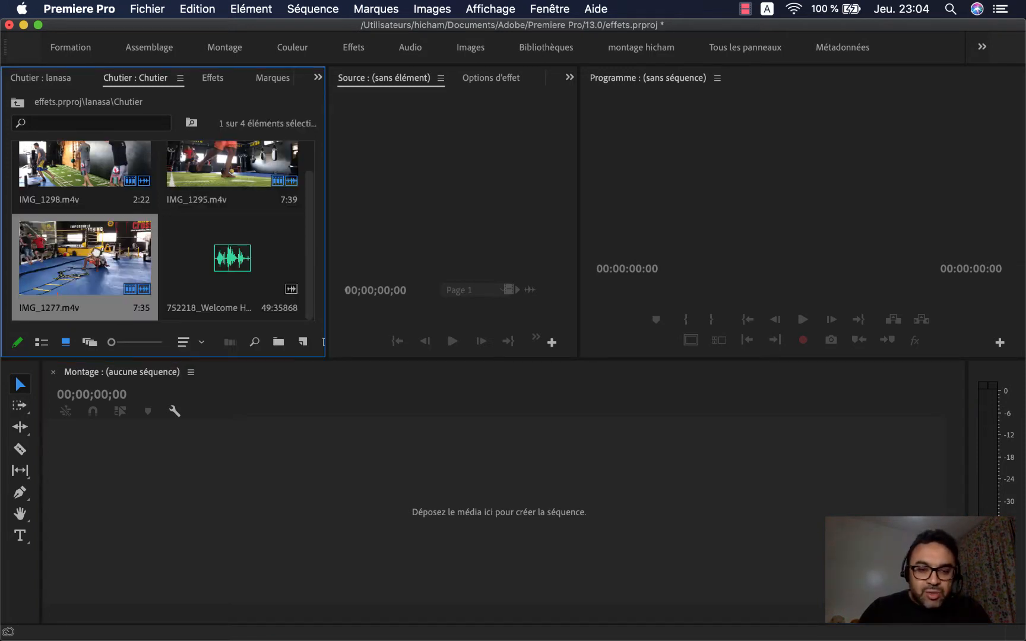
{"action": "left_click_drag", "start_coordinate": [93, 251], "coordinate": [294, 508]}
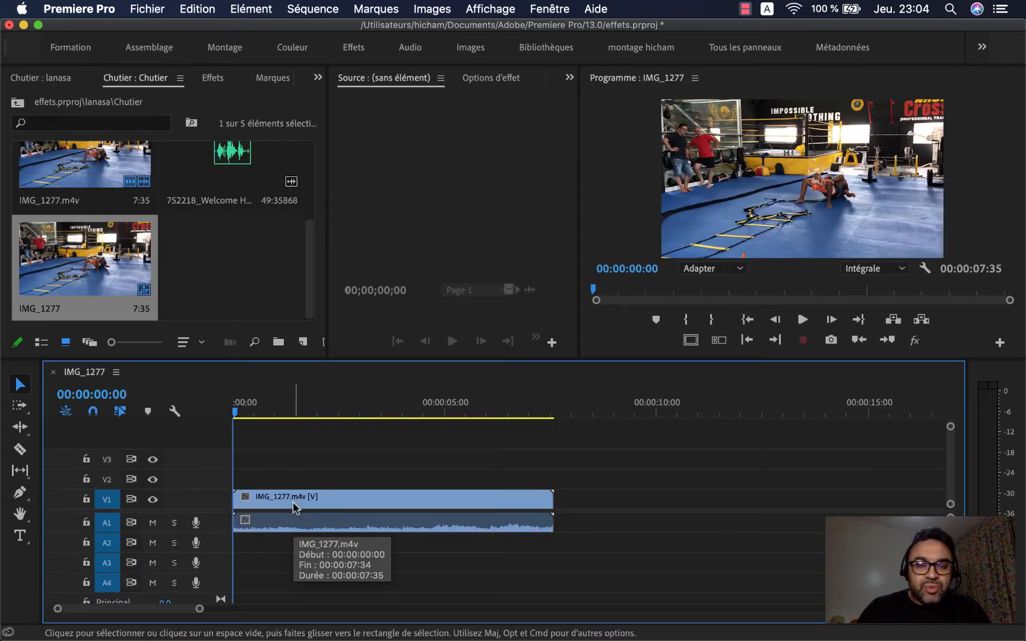
{"action": "left_click", "coordinate": [215, 81]}
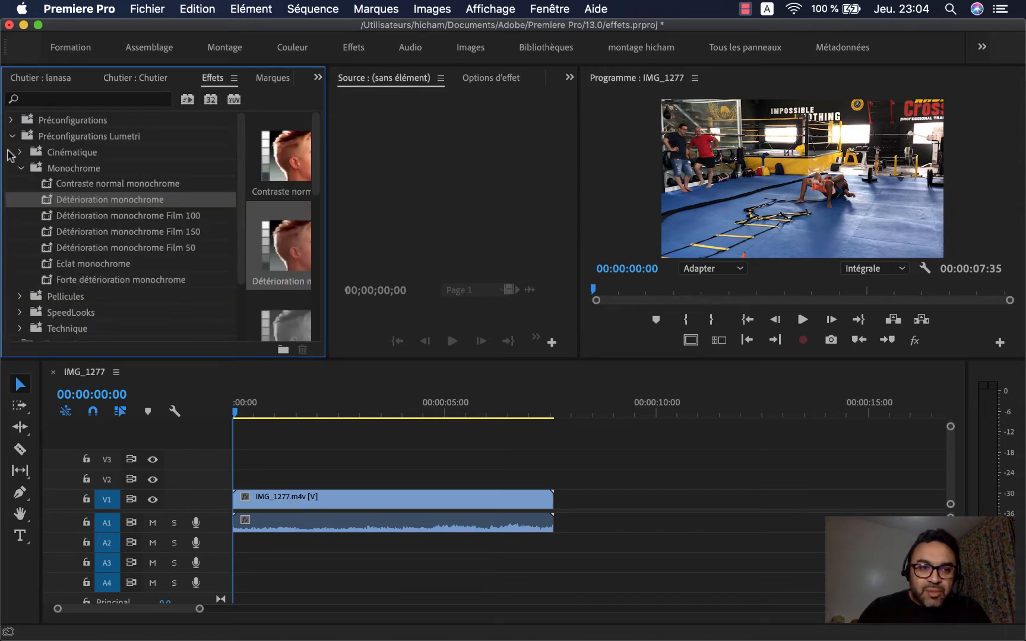
{"action": "left_click", "coordinate": [339, 404]}
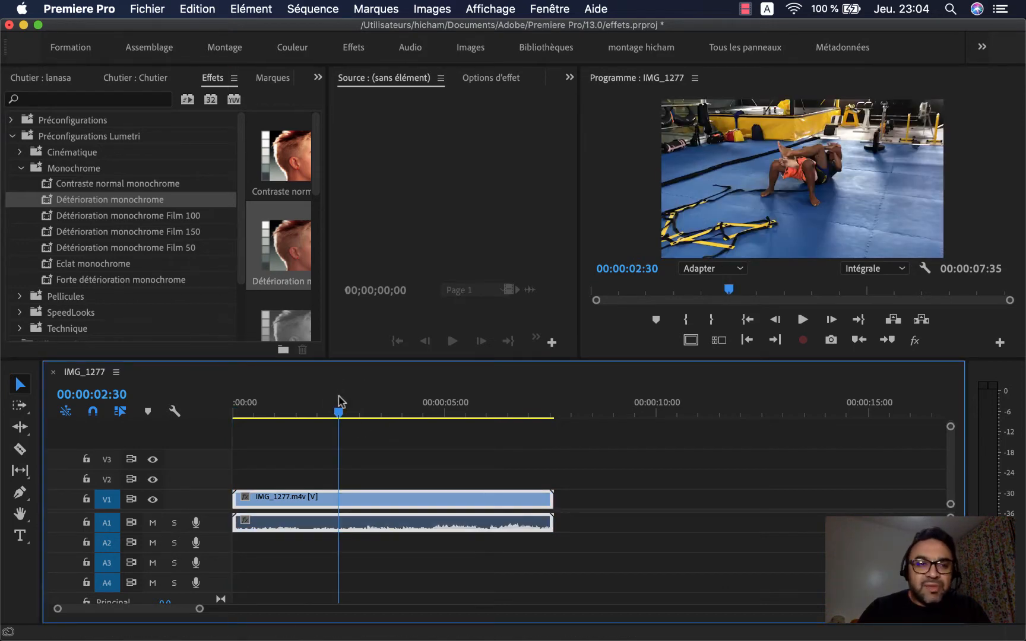
- Show the effect options of the timeline clip IMG_1277.m4v in a wider panel with the Trajectoire settings expanded
{"action": "left_click", "coordinate": [43, 81]}
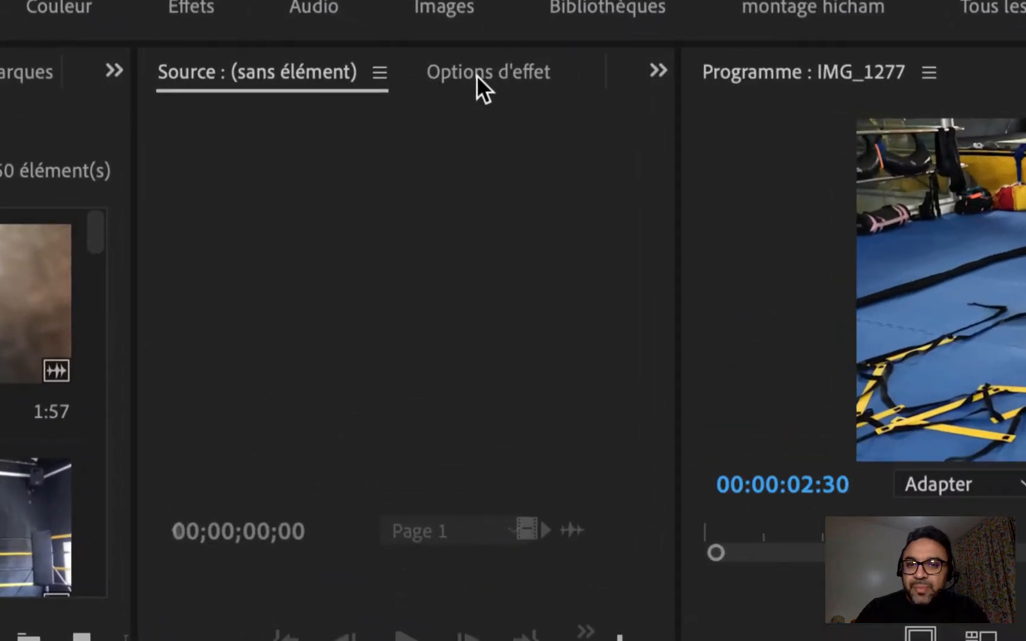
{"action": "left_click", "coordinate": [478, 75]}
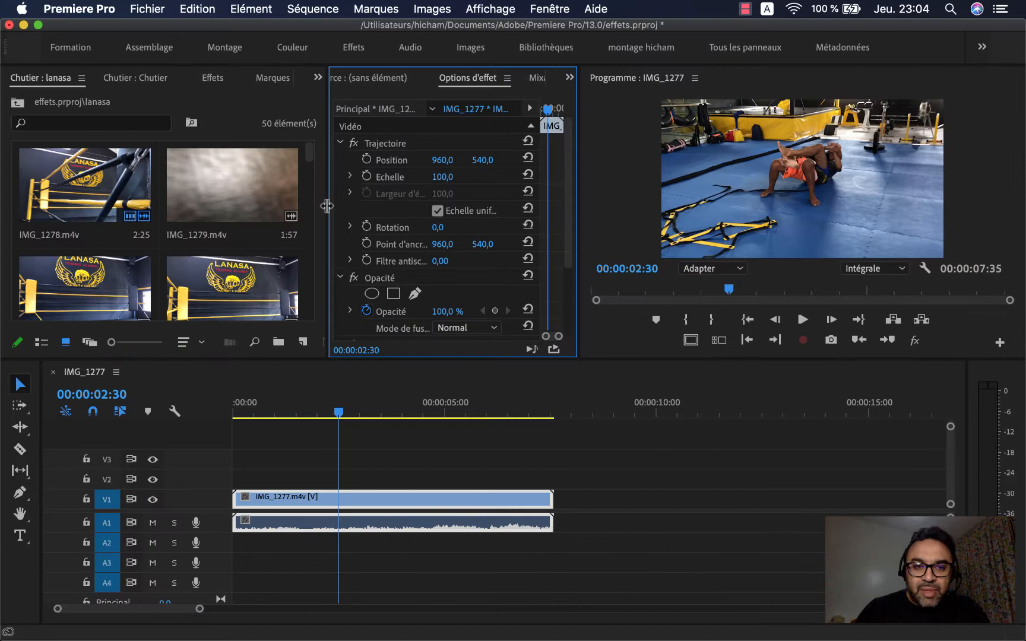
{"action": "left_click_drag", "start_coordinate": [327, 205], "coordinate": [189, 206]}
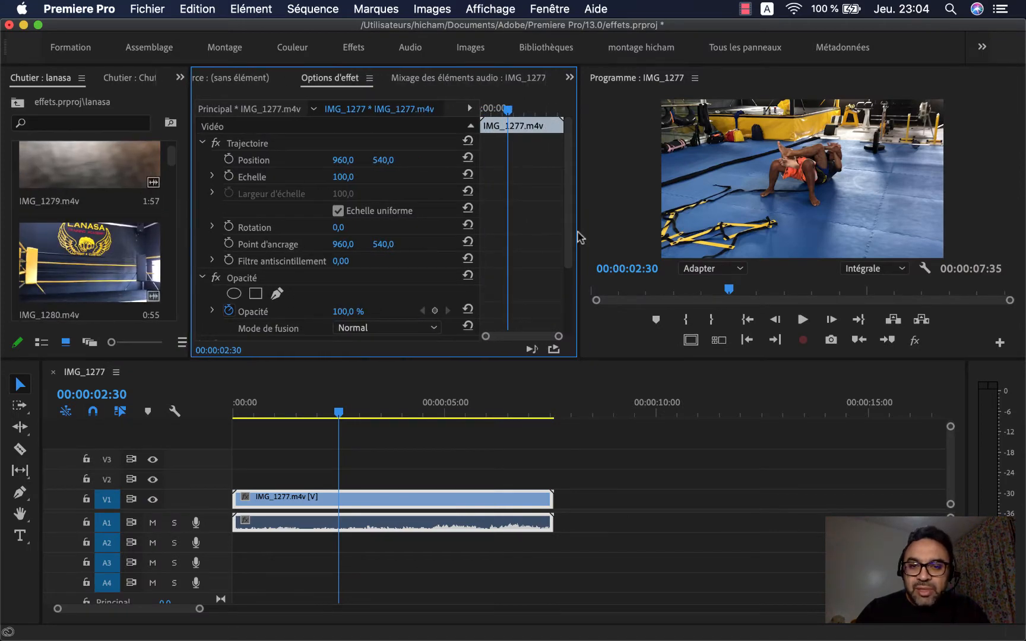
{"action": "mouse_move", "coordinate": [577, 231]}
{"action": "left_mouse_down"}
{"action": "mouse_move", "coordinate": [552, 232]}
{"action": "mouse_move", "coordinate": [562, 234]}
{"action": "left_mouse_up"}
{"action": "left_click", "coordinate": [203, 143]}
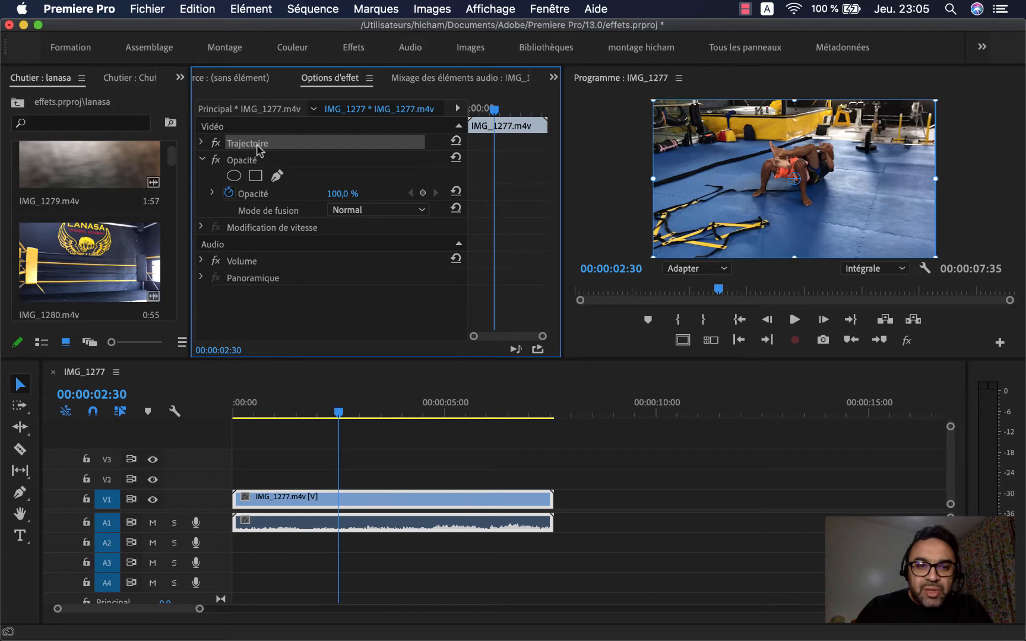
{"action": "left_click", "coordinate": [202, 142]}
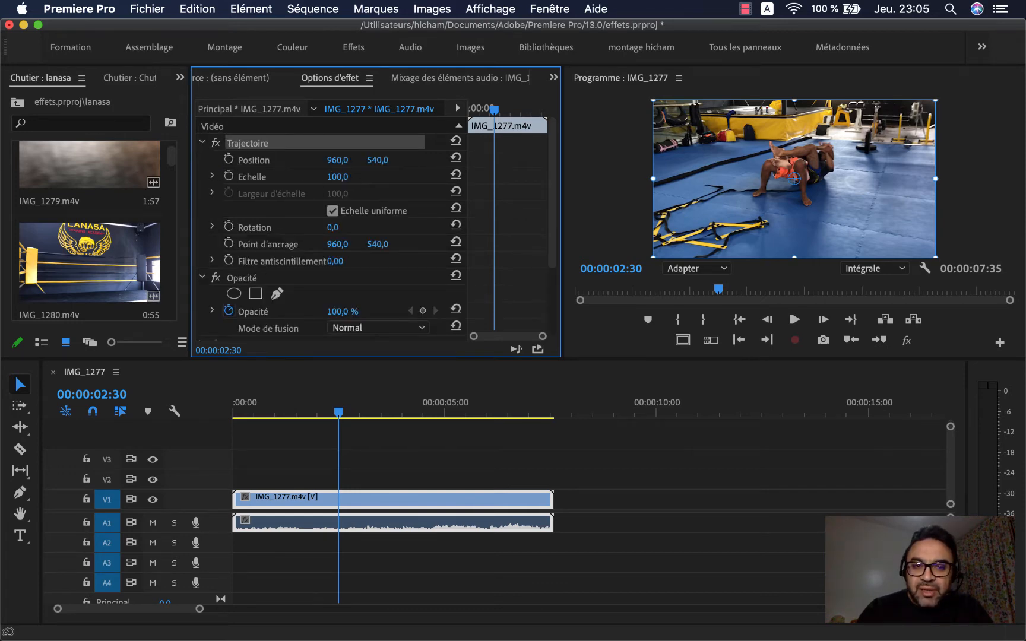
- Try shifting the clip's position to 389,0 horizontally and 361,0 vertically, and reset the position to its default
{"action": "left_click_drag", "start_coordinate": [337, 160], "coordinate": [0, 160]}
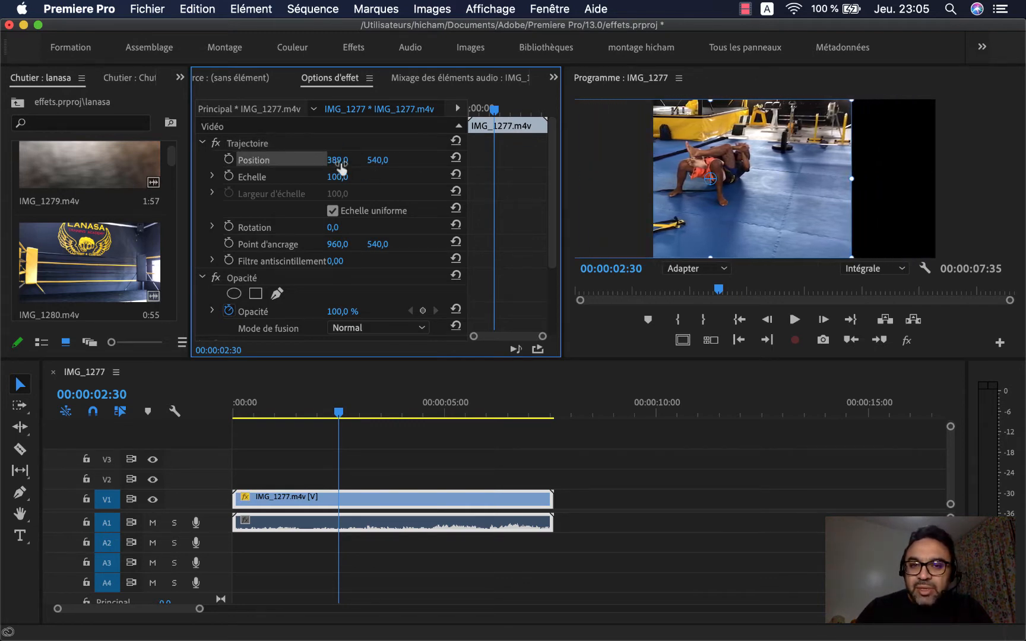
{"action": "left_click_drag", "start_coordinate": [377, 159], "coordinate": [344, 160]}
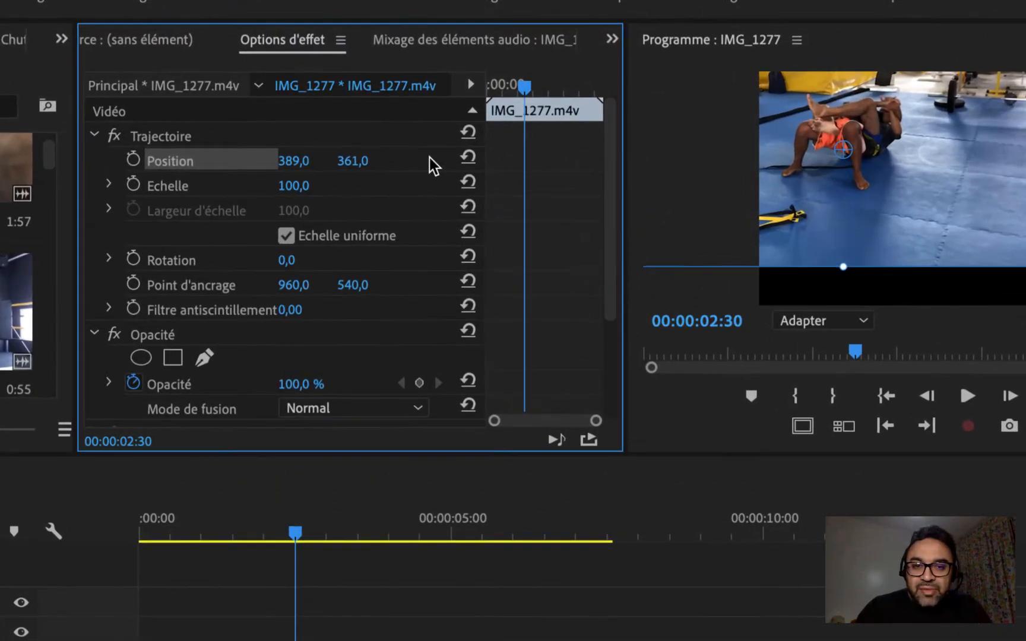
{"action": "left_click", "coordinate": [468, 156]}
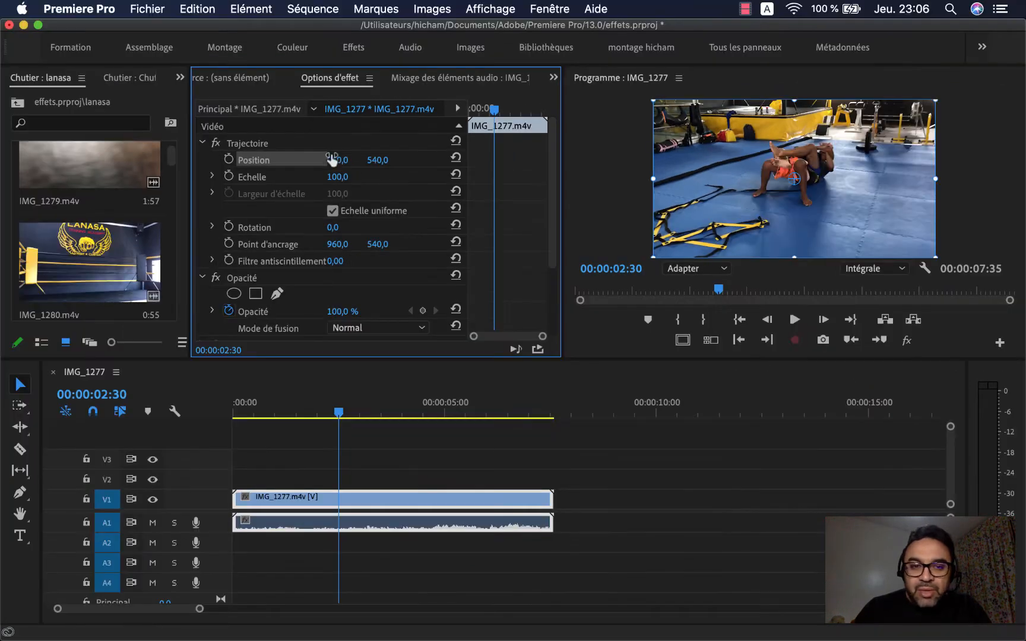
- Try rotating the clip by 21,0° and undo the rotation
{"action": "mouse_move", "coordinate": [337, 177]}
{"action": "left_mouse_down"}
{"action": "mouse_move", "coordinate": [315, 177]}
{"action": "mouse_move", "coordinate": [338, 176]}
{"action": "left_mouse_up"}
{"action": "left_click_drag", "start_coordinate": [333, 227], "coordinate": [346, 227]}
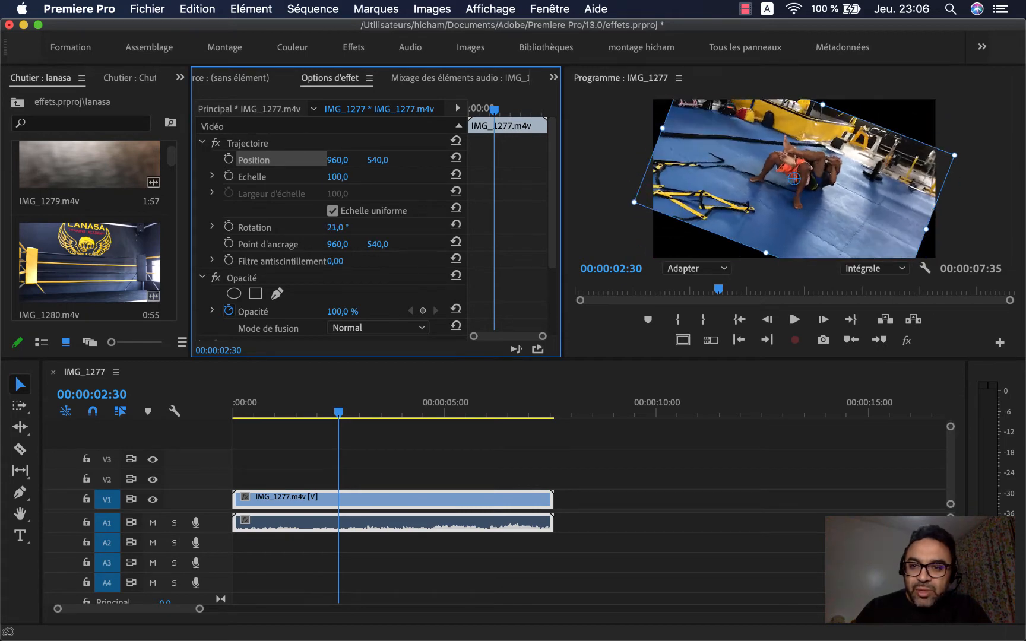
{"action": "key", "text": "super+z"}
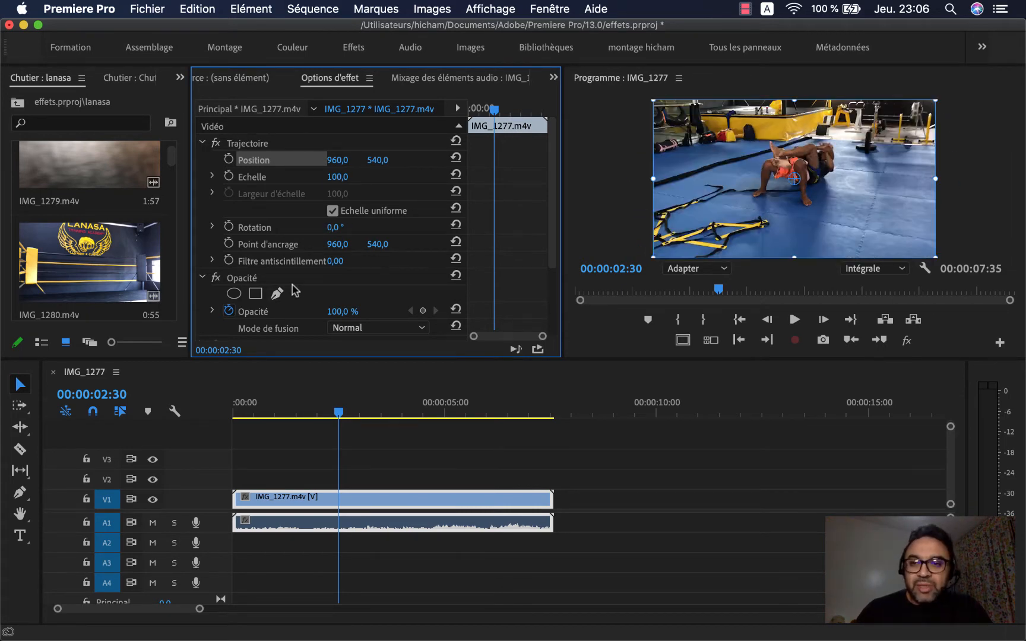
- Using the Trajectoire handles in the preview, shrink the clip to a scale of about 47,7 and move it to the frame's upper-left area
{"action": "left_click", "coordinate": [257, 143]}
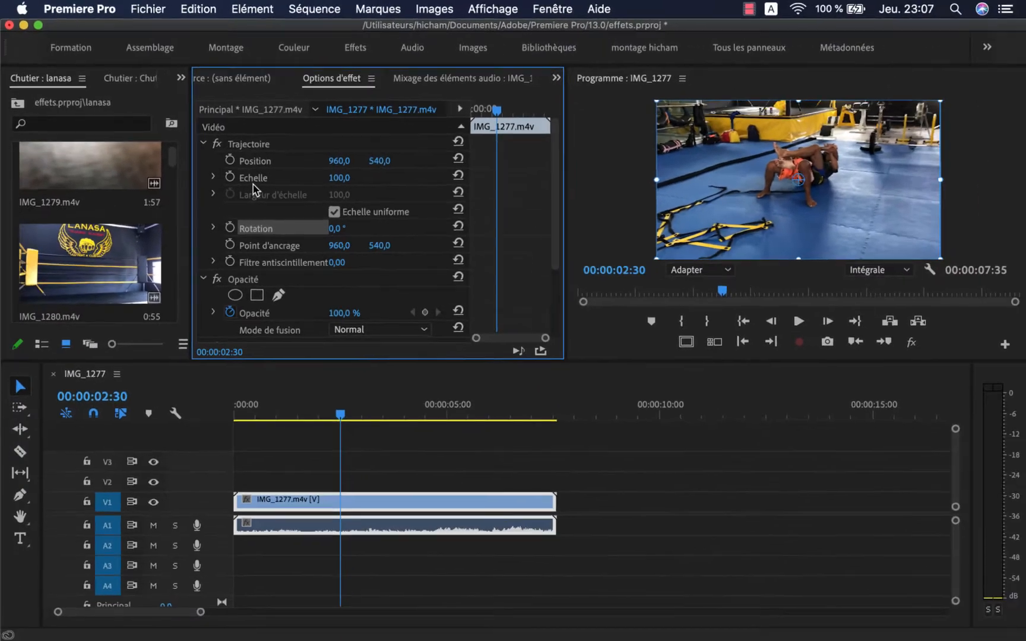
{"action": "left_click", "coordinate": [251, 280]}
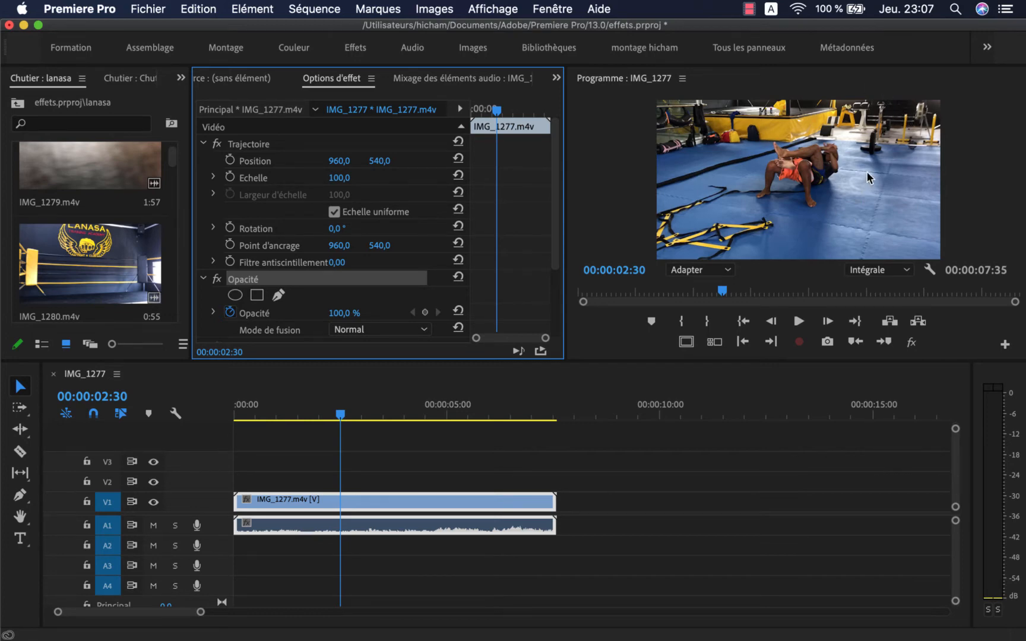
{"action": "left_click", "coordinate": [250, 145]}
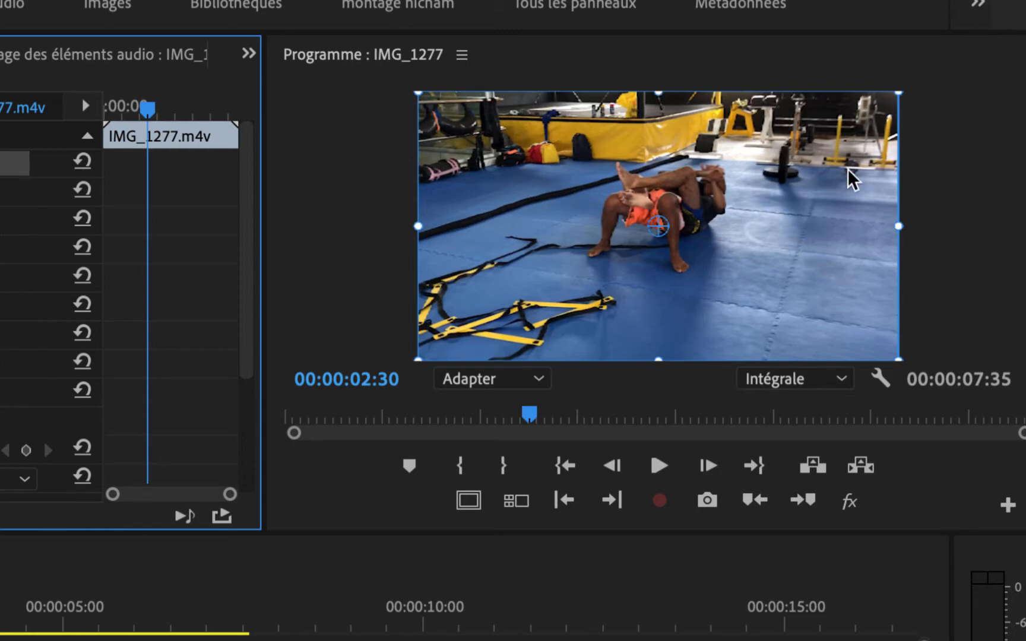
{"action": "left_click", "coordinate": [901, 226]}
{"action": "left_click_drag", "start_coordinate": [901, 225], "coordinate": [773, 215]}
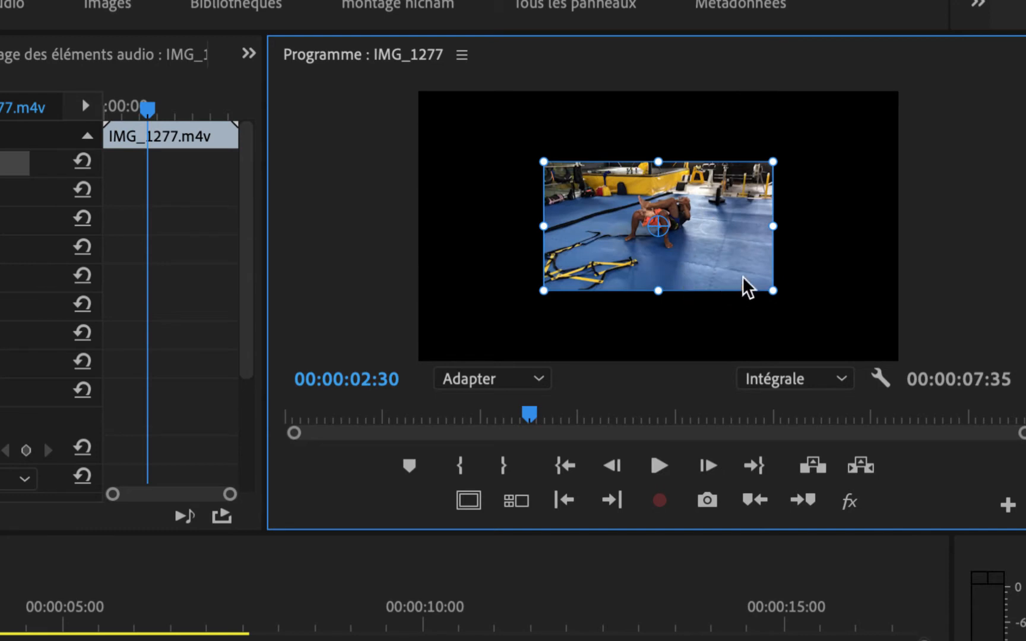
{"action": "left_click_drag", "start_coordinate": [719, 240], "coordinate": [621, 188]}
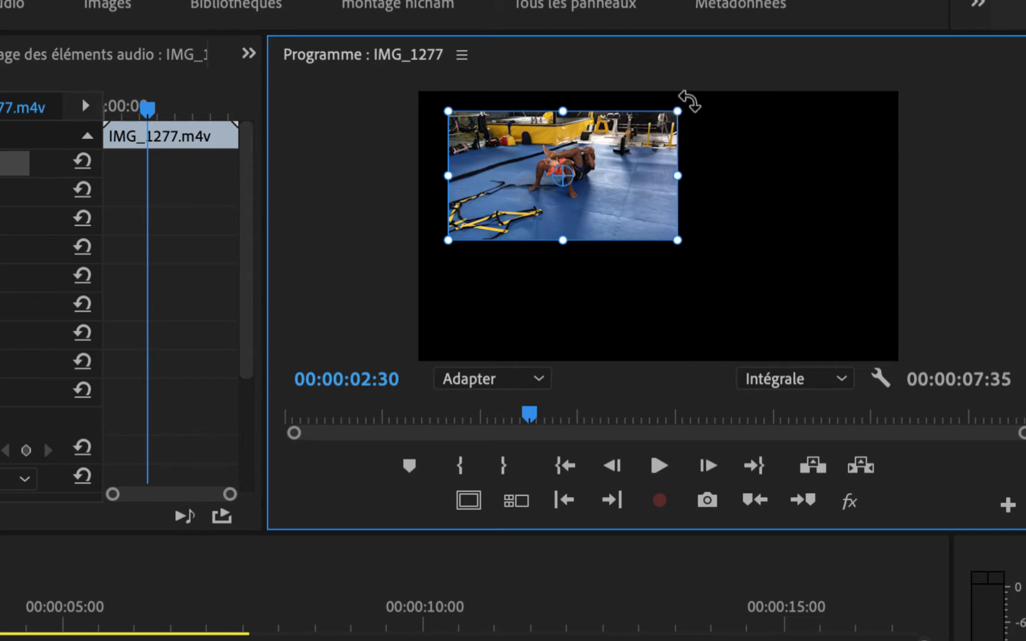
- Undo a trial rotation about the clip's centre and move its anchor point to the middle of its bottom edge, about 948,6 by 1065,7
{"action": "left_click_drag", "start_coordinate": [688, 101], "coordinate": [714, 145]}
{"action": "key", "text": "super+z"}
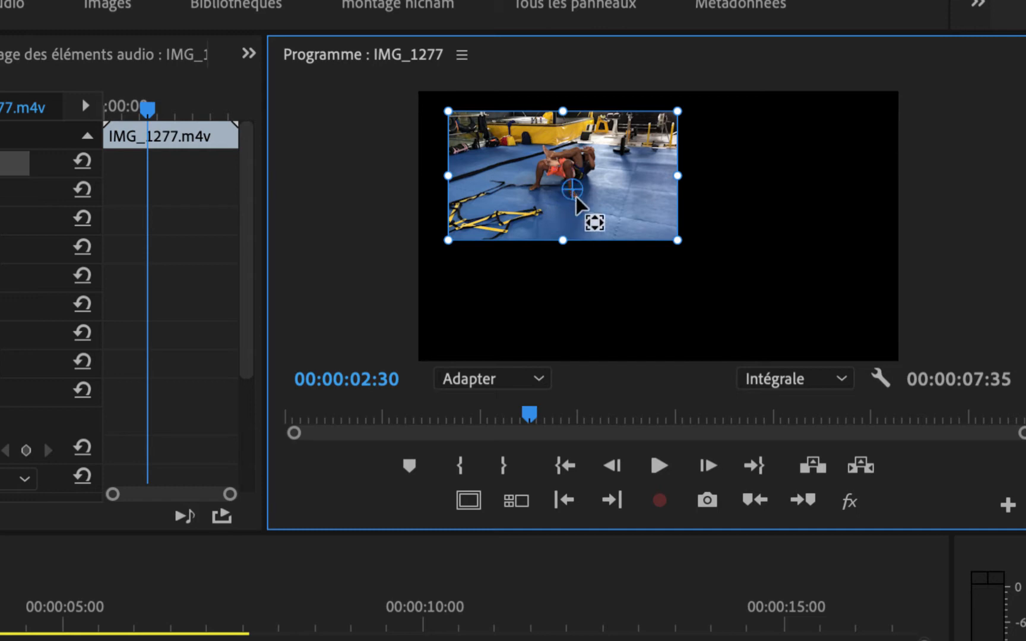
{"action": "left_click_drag", "start_coordinate": [563, 190], "coordinate": [562, 239]}
{"action": "left_click", "coordinate": [689, 104]}
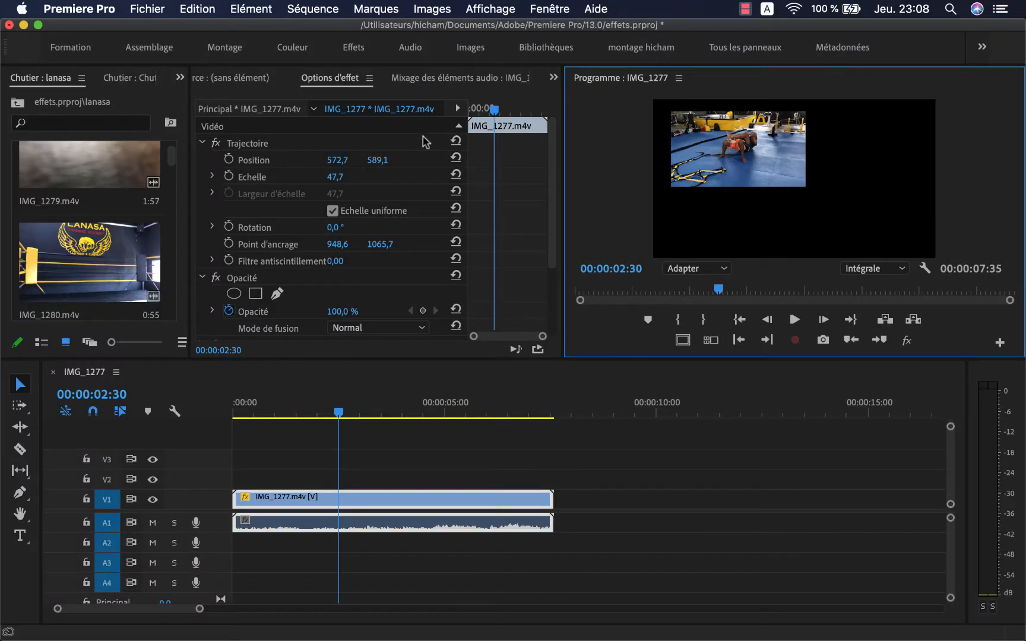
- Try rotating the clip around the anchor point on its bottom edge and undo the rotations
{"action": "left_click", "coordinate": [260, 149]}
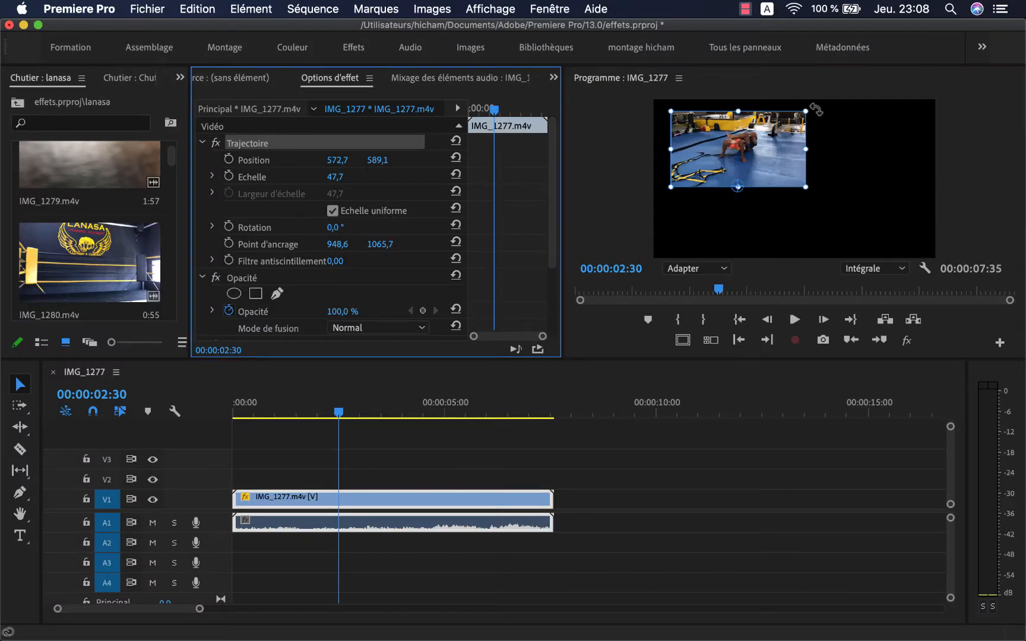
{"action": "left_click_drag", "start_coordinate": [814, 108], "coordinate": [863, 187]}
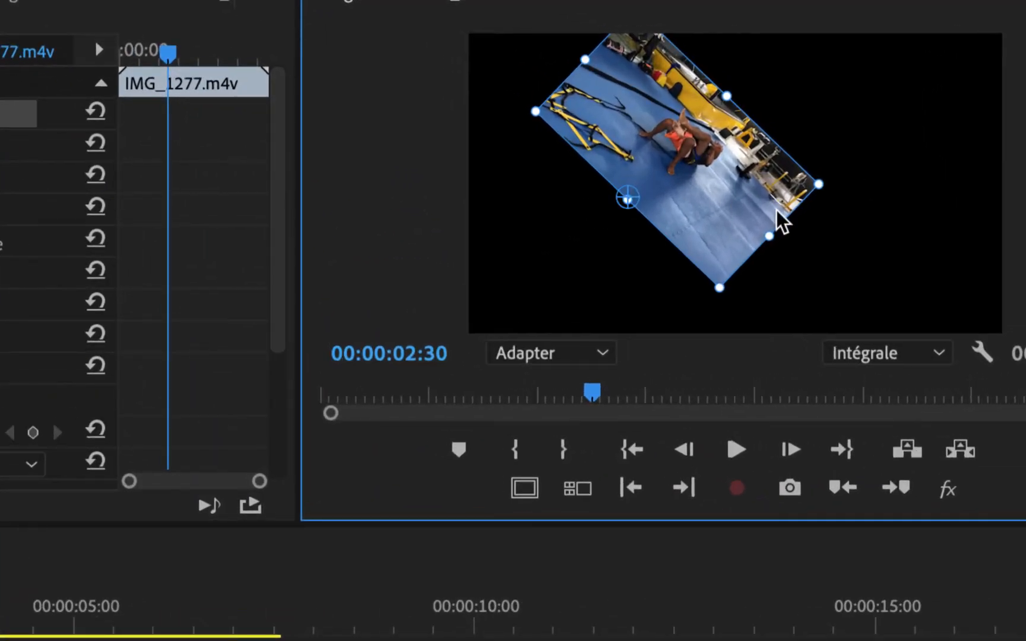
{"action": "left_click_drag", "start_coordinate": [827, 188], "coordinate": [710, 139]}
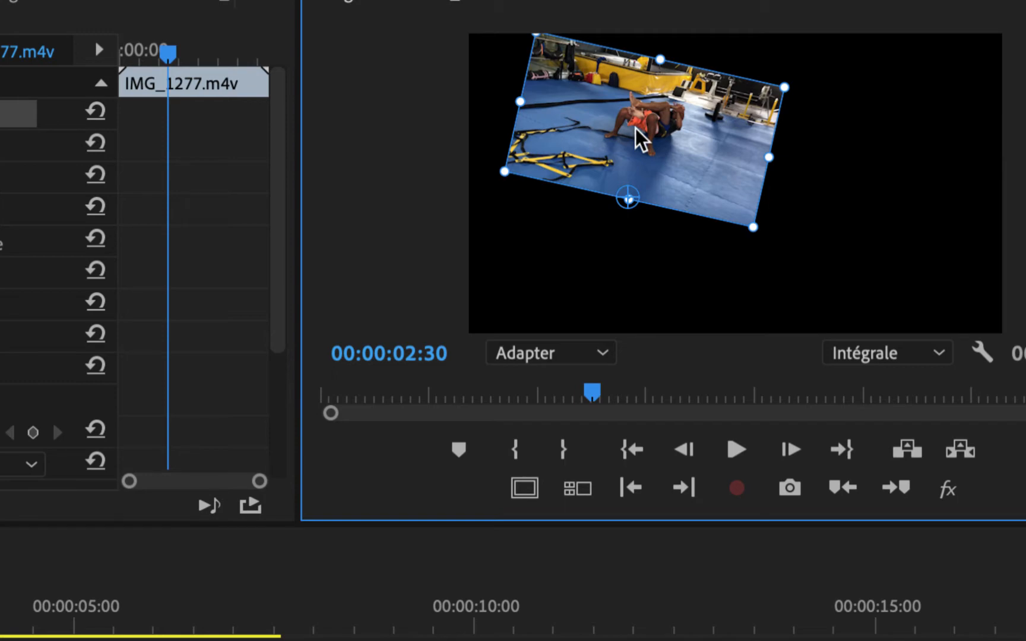
{"action": "key", "text": "super+z"}
{"action": "key", "text": "super+z"}
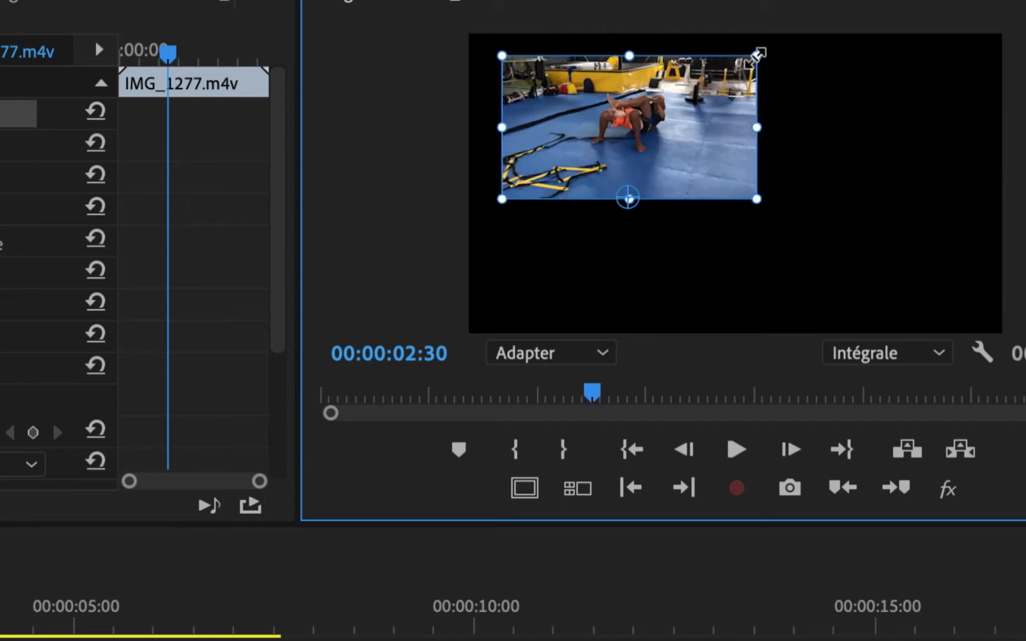
- Resize the clip proportionally in the preview from its corner to a scale of about 44,2
{"action": "mouse_move", "coordinate": [757, 55]}
{"action": "left_mouse_down"}
{"action": "mouse_move", "coordinate": [729, 147]}
{"action": "mouse_move", "coordinate": [689, 179]}
{"action": "mouse_move", "coordinate": [659, 184]}
{"action": "mouse_move", "coordinate": [645, 163]}
{"action": "mouse_move", "coordinate": [754, 58]}
{"action": "left_mouse_up"}
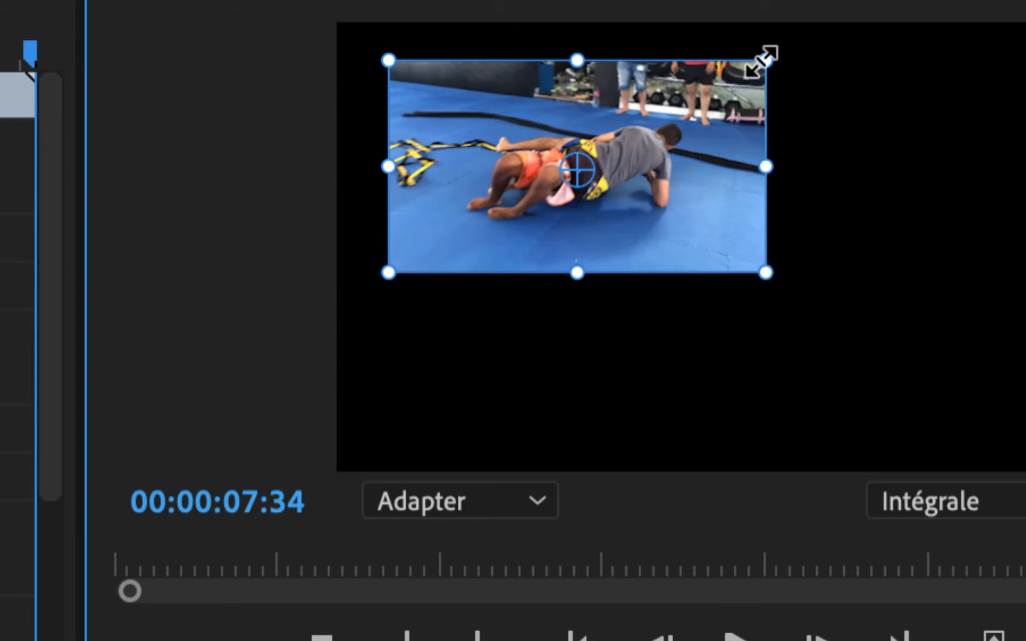
{"action": "mouse_move", "coordinate": [763, 59]}
{"action": "left_mouse_down"}
{"action": "mouse_move", "coordinate": [698, 96]}
{"action": "mouse_move", "coordinate": [774, 48]}
{"action": "mouse_move", "coordinate": [658, 118]}
{"action": "mouse_move", "coordinate": [766, 52]}
{"action": "left_mouse_up"}
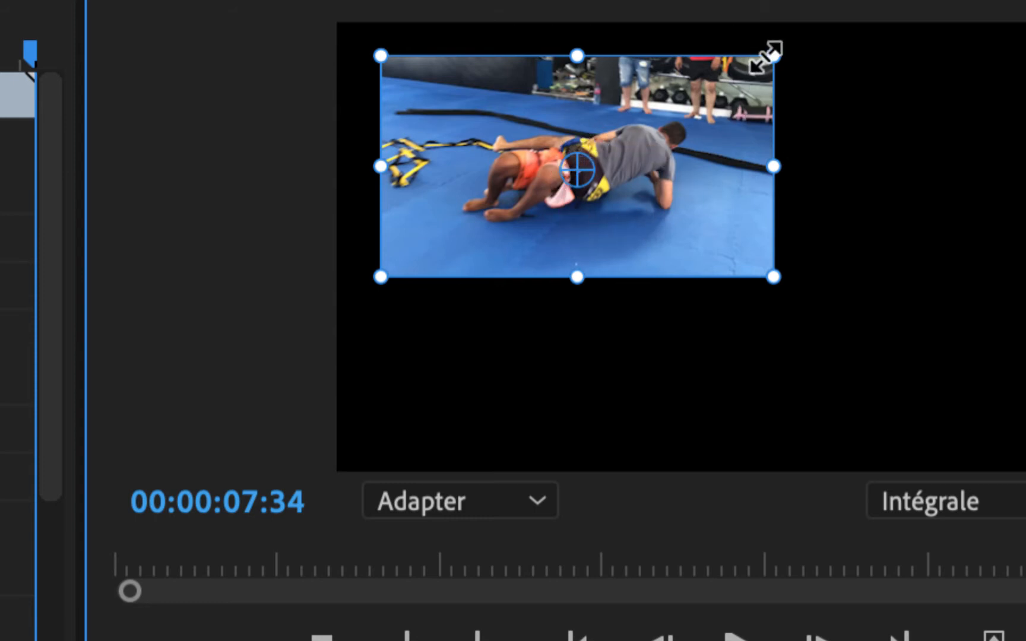
{"action": "left_click_drag", "start_coordinate": [769, 51], "coordinate": [736, 67]}
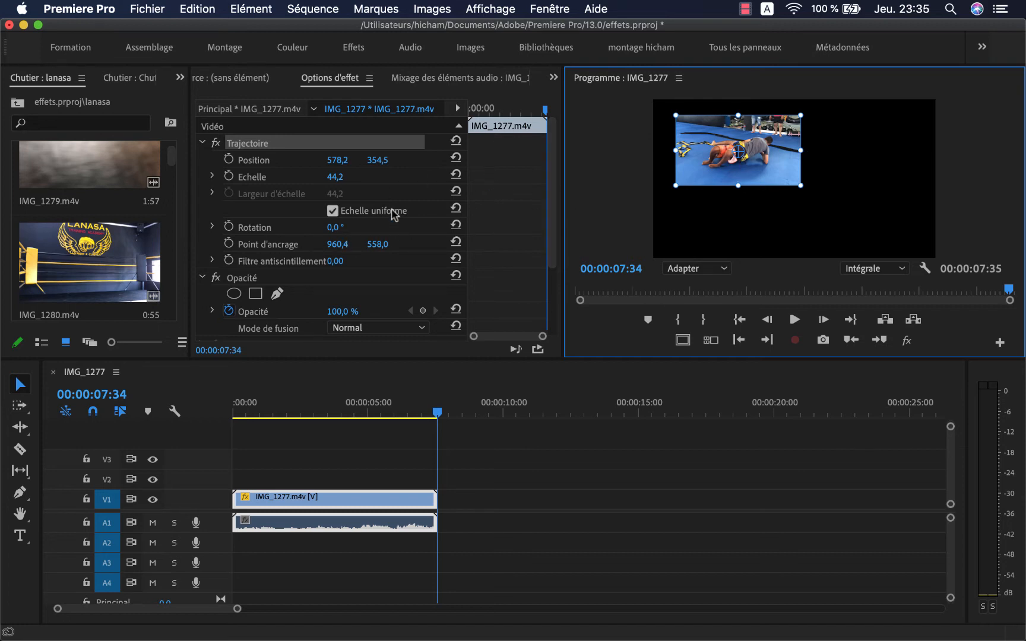
- Stretch the clip's height to about 109,7 with Echelle uniforme off, and turn Echelle uniforme back on
{"action": "left_click", "coordinate": [332, 210]}
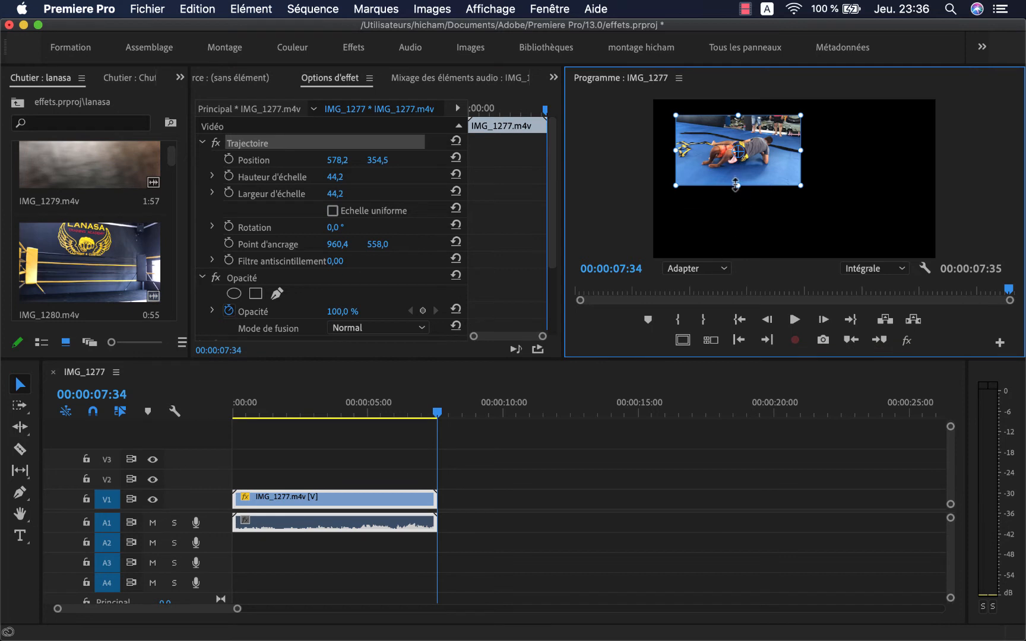
{"action": "left_click_drag", "start_coordinate": [739, 187], "coordinate": [748, 228]}
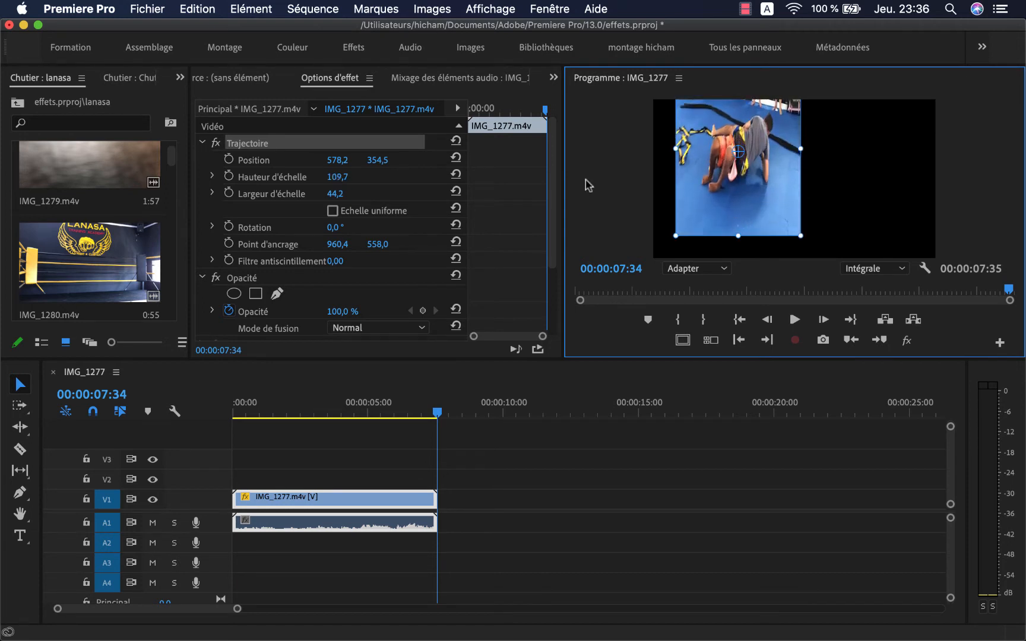
{"action": "left_click", "coordinate": [333, 210]}
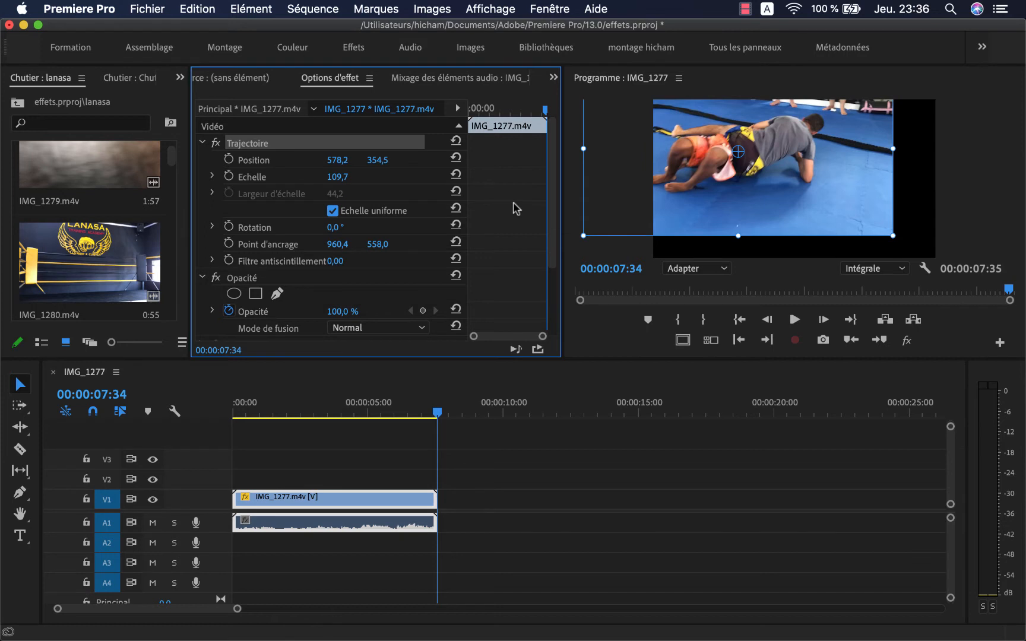
- Reset the clip's Trajectoire settings to their defaults after a trial move, and widen the project bin panel
{"action": "left_click_drag", "start_coordinate": [799, 172], "coordinate": [841, 189]}
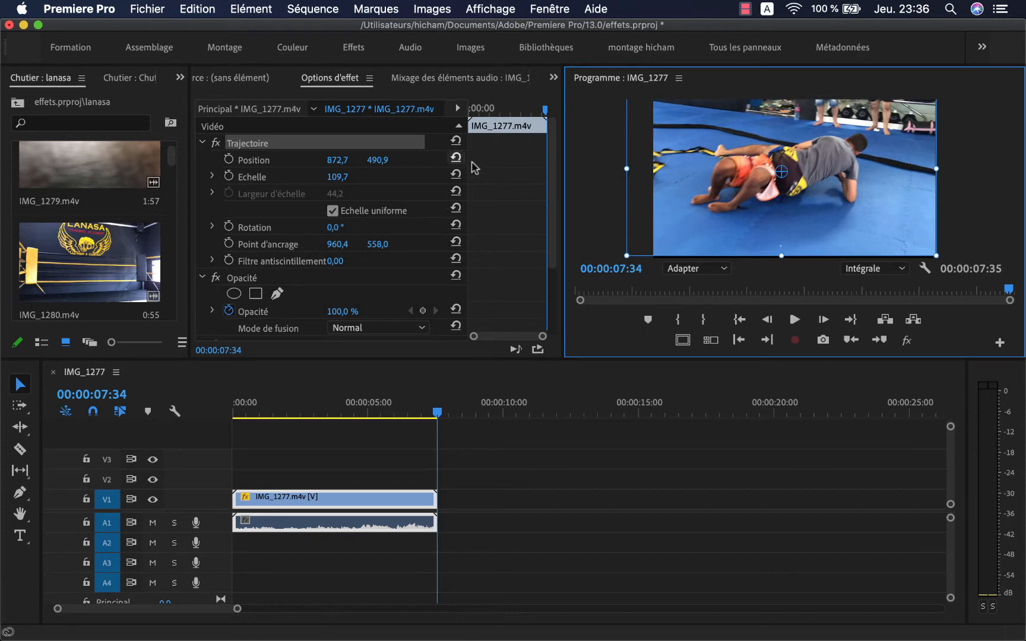
{"action": "left_click", "coordinate": [456, 175]}
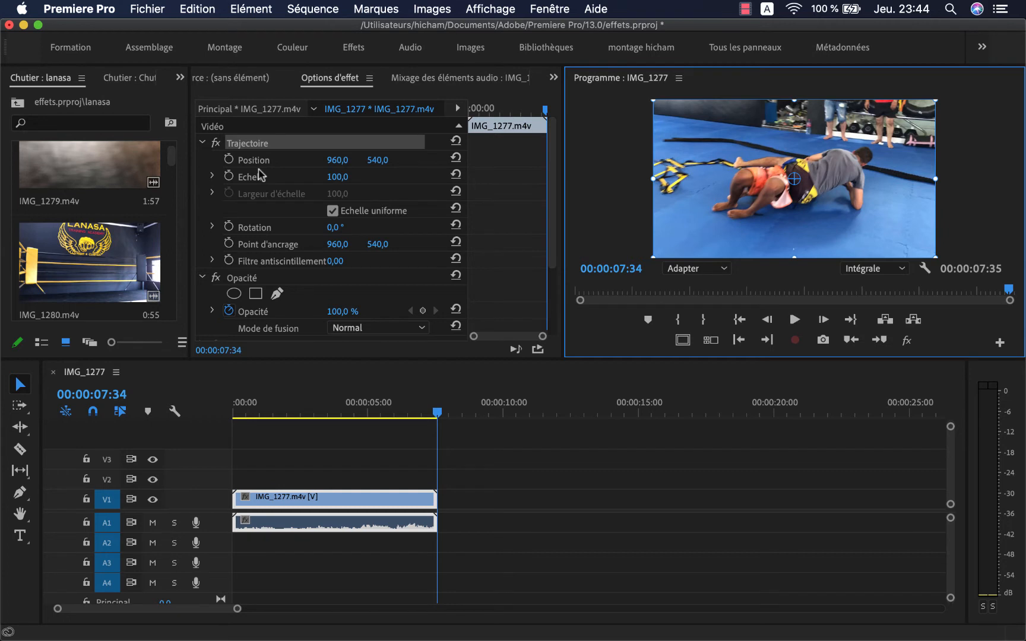
{"action": "left_click_drag", "start_coordinate": [552, 259], "coordinate": [554, 226]}
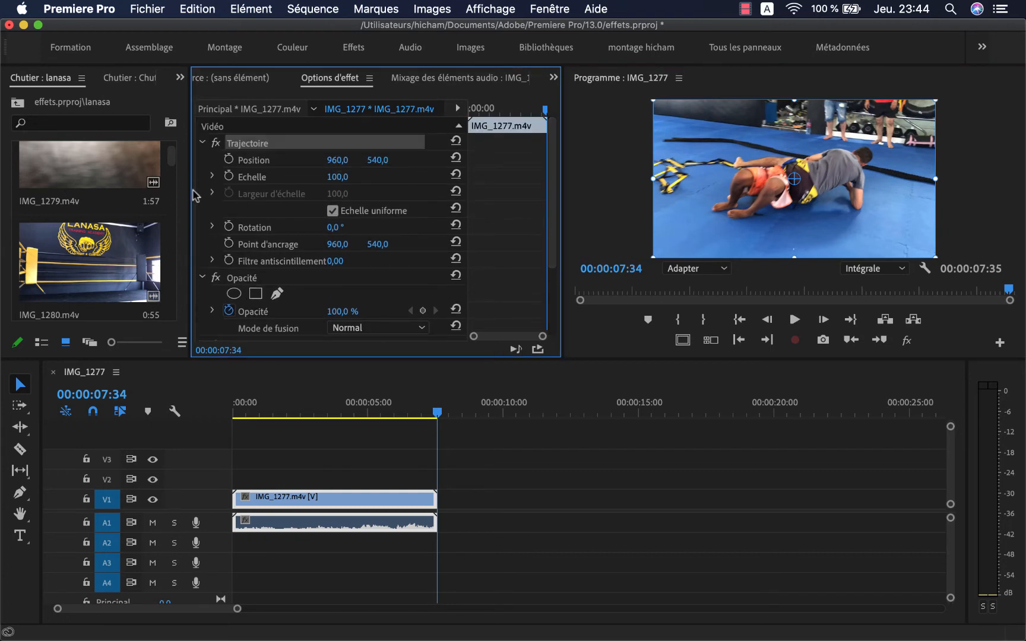
{"action": "left_click_drag", "start_coordinate": [190, 191], "coordinate": [227, 191]}
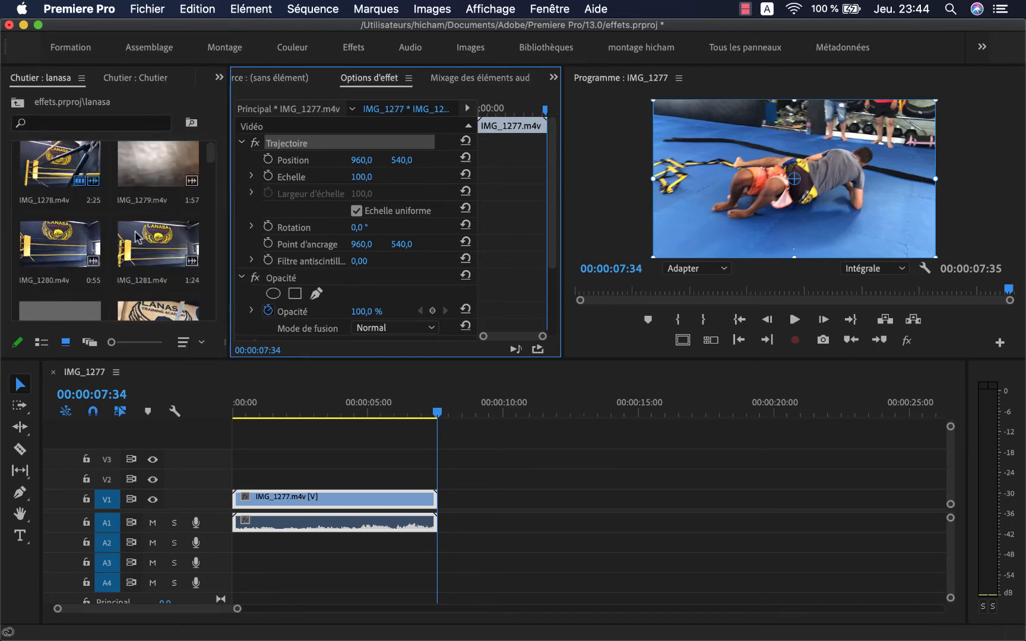
- Add IMG_1295.m4v from the Chutier bin to the start of V2, scaled to about 41,4 at position about 1516,4 / 845,5
{"action": "left_click", "coordinate": [127, 78]}
{"action": "left_click_drag", "start_coordinate": [122, 184], "coordinate": [243, 478]}
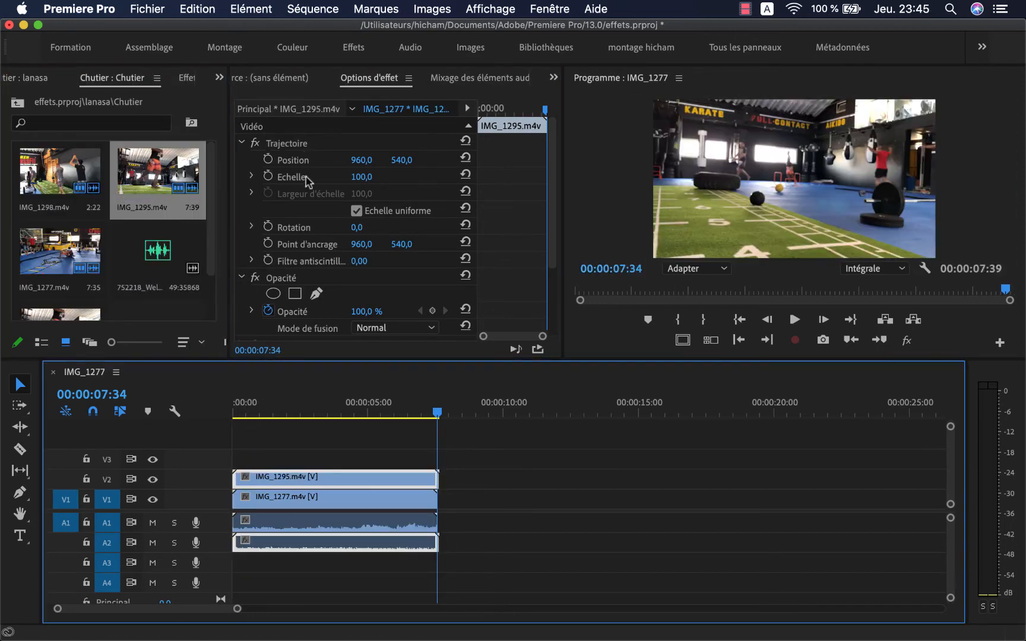
{"action": "left_click", "coordinate": [294, 146]}
{"action": "left_click_drag", "start_coordinate": [655, 101], "coordinate": [715, 155]}
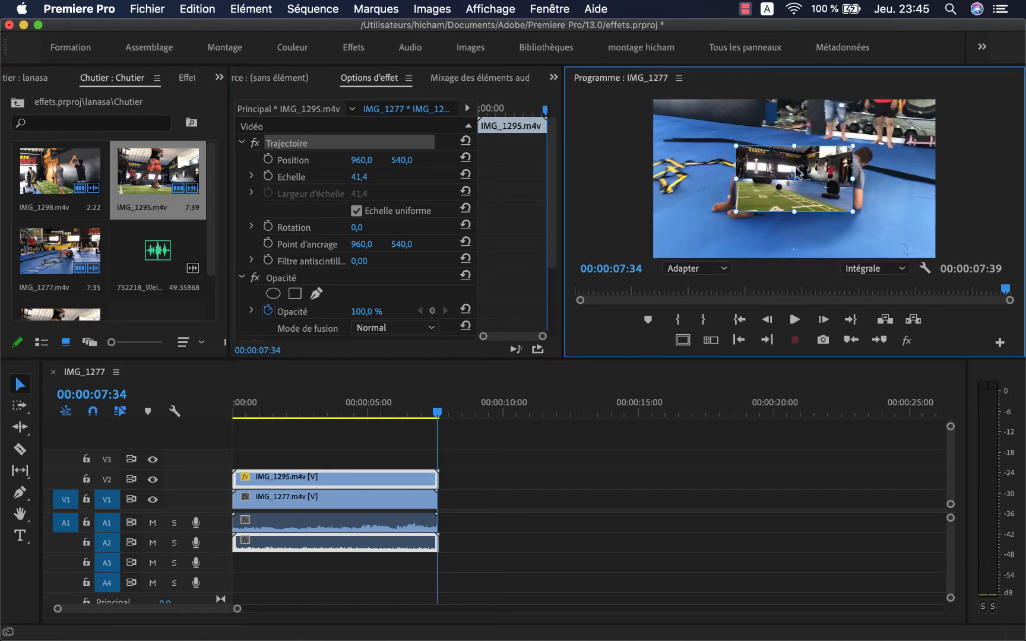
{"action": "left_click_drag", "start_coordinate": [827, 190], "coordinate": [909, 234]}
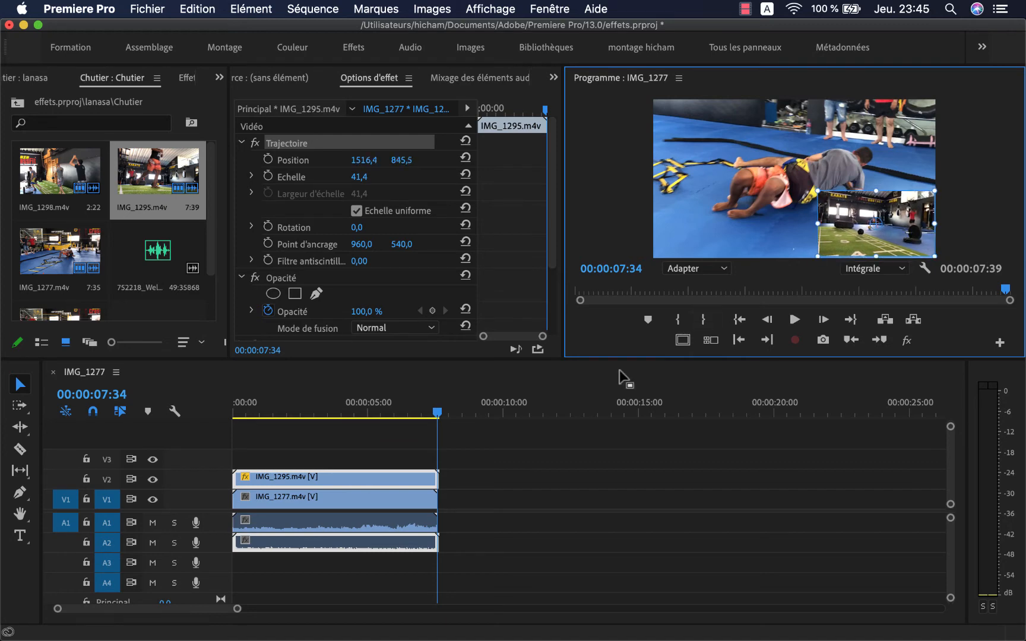
- Play the picture-in-picture sequence from its start and set the playback resolution to 1/2
{"action": "left_click", "coordinate": [213, 428]}
{"action": "key", "text": "Home"}
{"action": "key", "text": "space"}
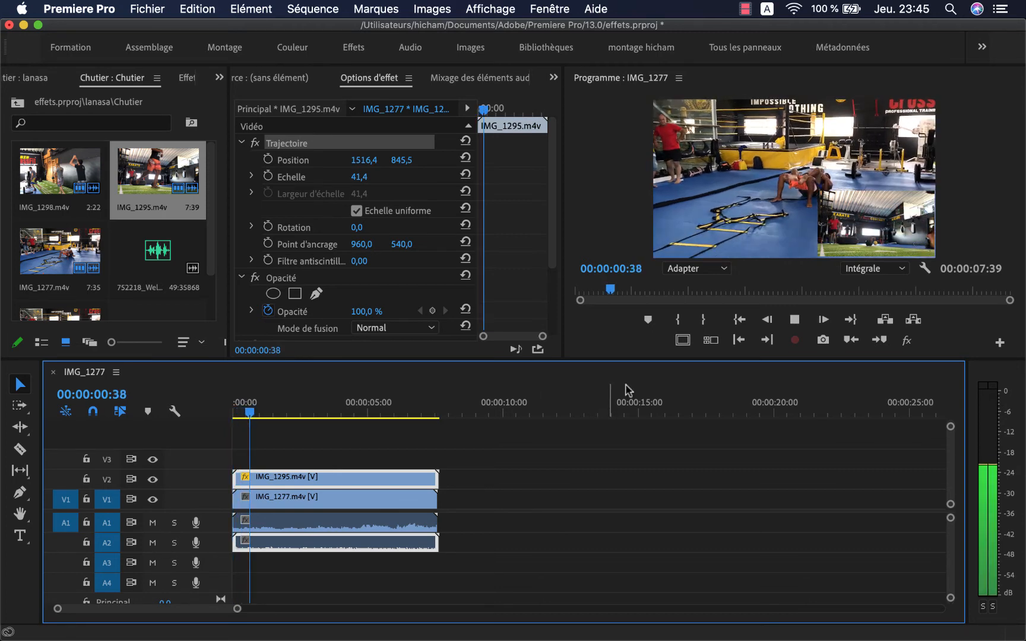
{"action": "left_click", "coordinate": [872, 269]}
{"action": "left_click", "coordinate": [869, 299]}
{"action": "left_click", "coordinate": [552, 533]}
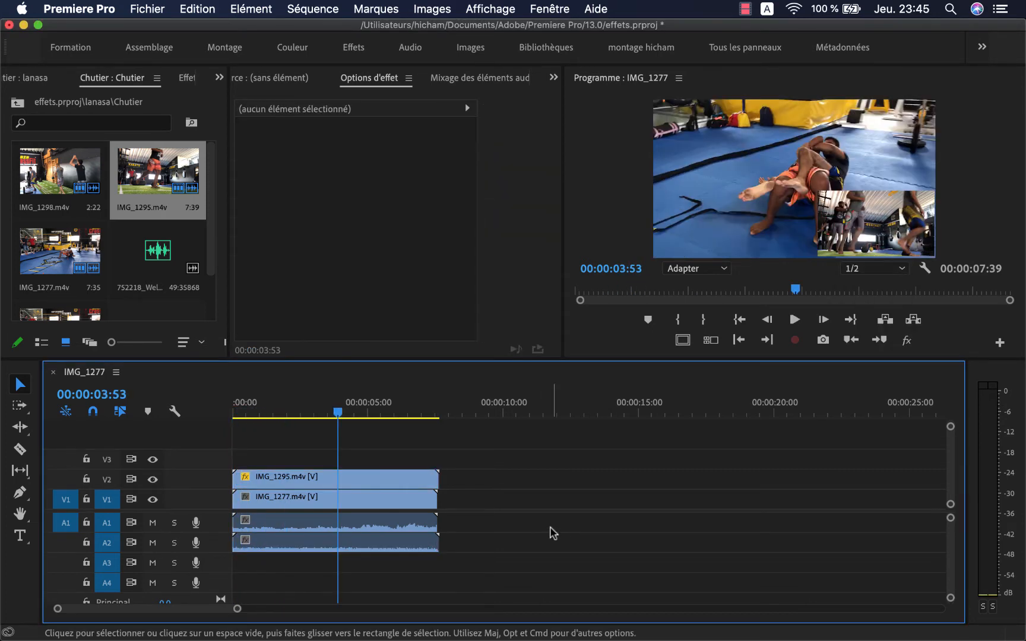
- Delete IMG_1295.m4v from the sequence, and scale IMG_1277.m4v to about 39,4 at position about 545,5 / 283,6
{"action": "left_click", "coordinate": [408, 479]}
{"action": "key", "text": "Delete"}
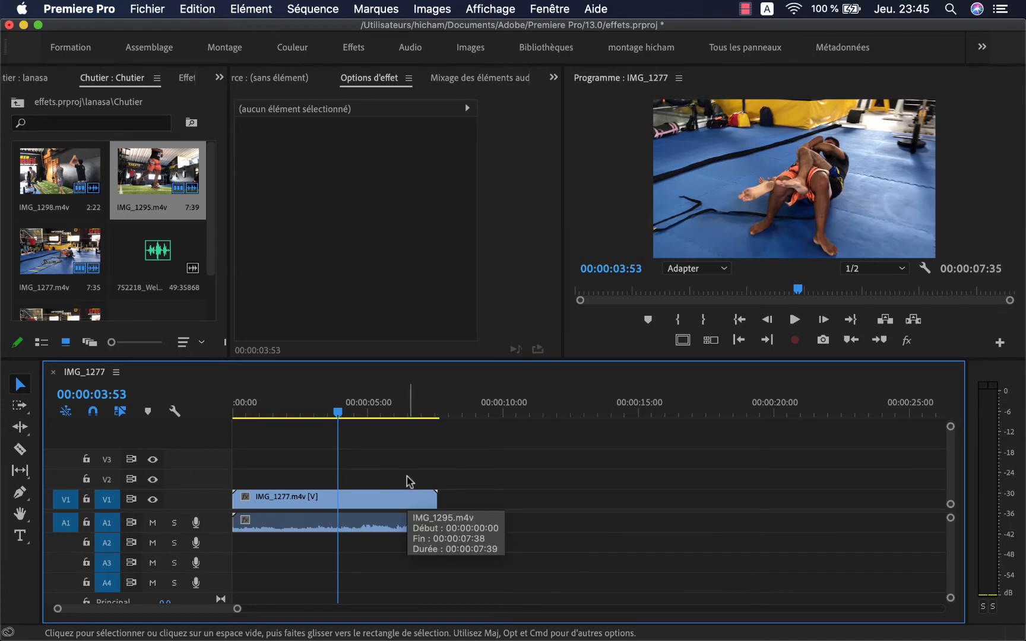
{"action": "left_click", "coordinate": [387, 500]}
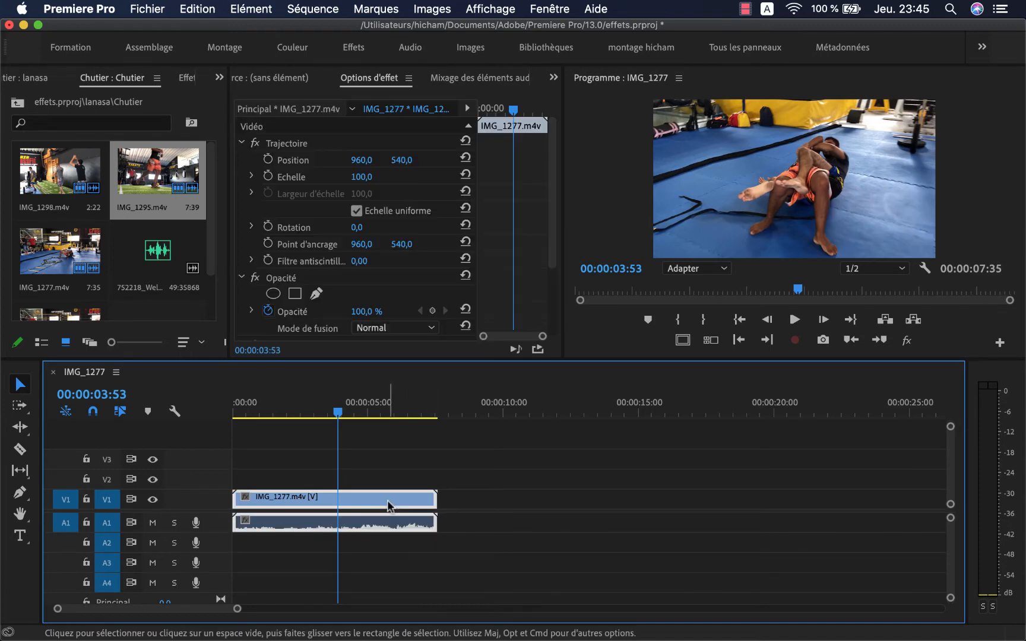
{"action": "left_click", "coordinate": [288, 143]}
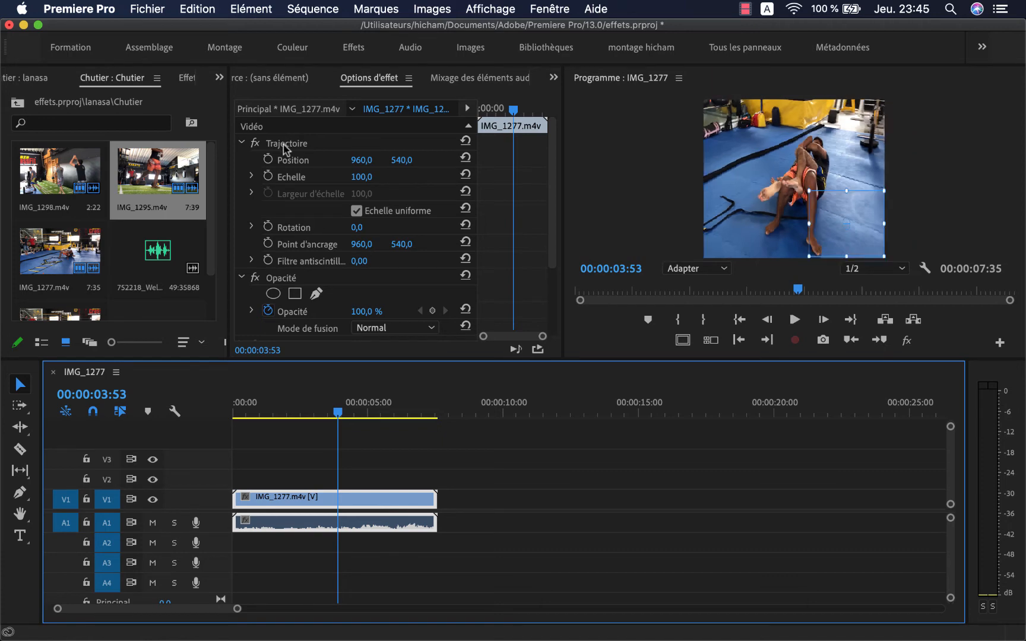
{"action": "left_click_drag", "start_coordinate": [935, 258], "coordinate": [853, 210]}
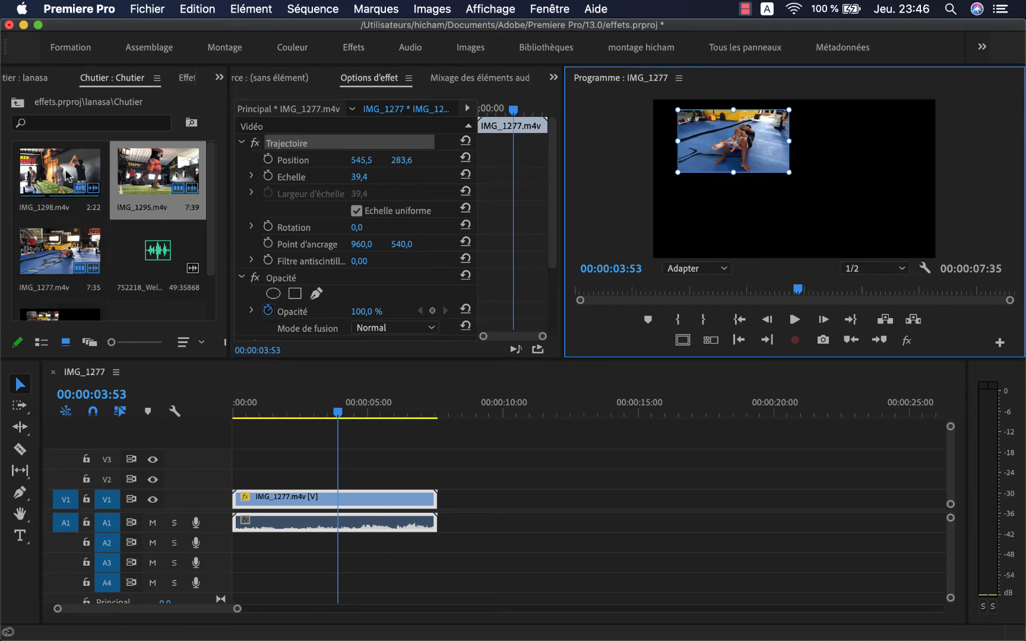
- Add IMG_1295.m4v to the start of V2, scale it down and place it beside IMG_1277.m4v in the frame's upper right
{"action": "left_click", "coordinate": [66, 175]}
{"action": "left_click", "coordinate": [125, 176]}
{"action": "left_click_drag", "start_coordinate": [157, 175], "coordinate": [248, 480]}
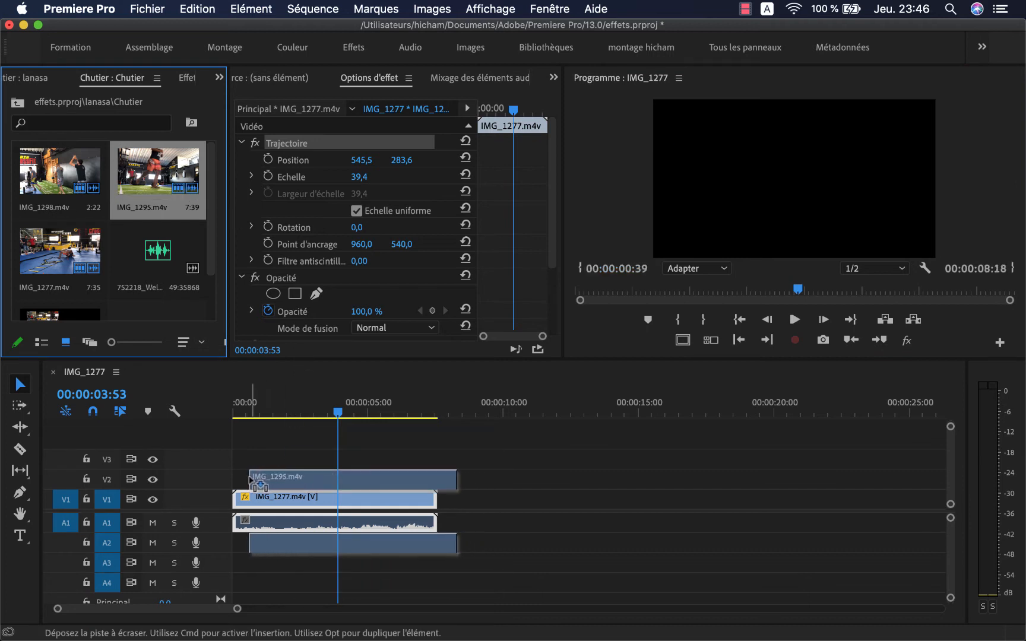
{"action": "left_click", "coordinate": [304, 148]}
{"action": "left_click_drag", "start_coordinate": [654, 100], "coordinate": [710, 142]}
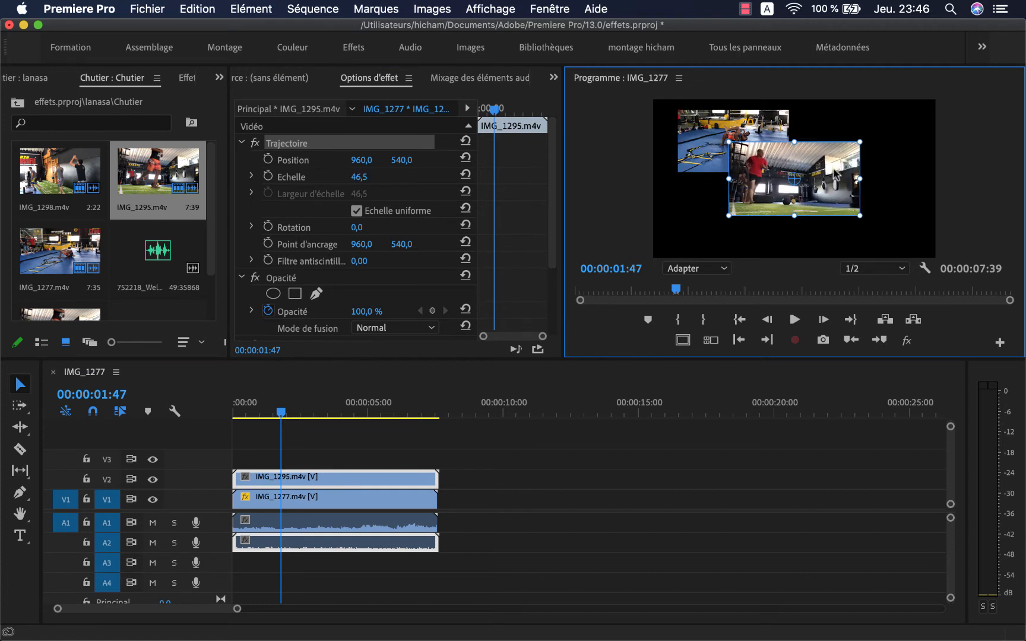
{"action": "left_click_drag", "start_coordinate": [824, 171], "coordinate": [892, 159]}
- Add IMG_1298.m4v to the start of V3, scaled to about 40,4 at position about 632,7 / 780,0
{"action": "left_click_drag", "start_coordinate": [56, 172], "coordinate": [264, 458]}
{"action": "left_click", "coordinate": [300, 145]}
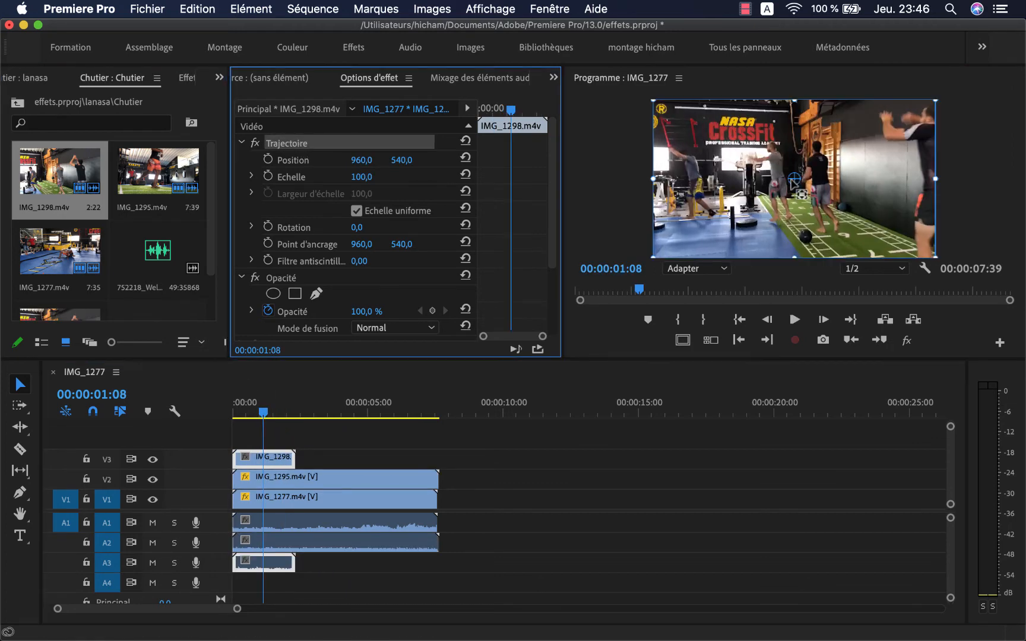
{"action": "left_click_drag", "start_coordinate": [936, 102], "coordinate": [859, 144]}
{"action": "left_click_drag", "start_coordinate": [832, 183], "coordinate": [778, 195]}
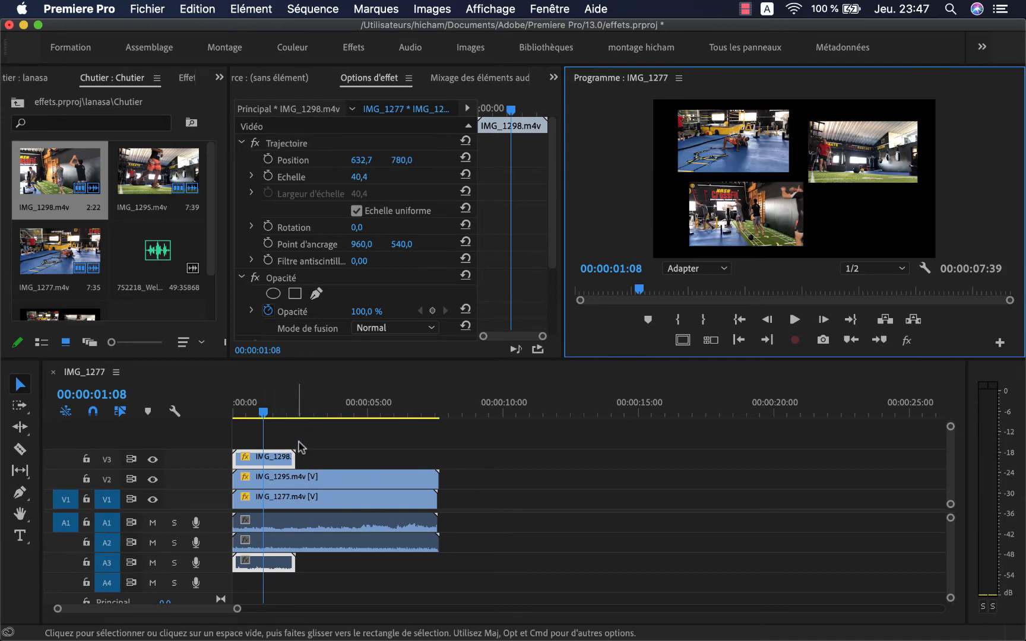
- Set the speed of all three clips in the sequence to 50 %
{"action": "left_click", "coordinate": [292, 438]}
{"action": "left_click_drag", "start_coordinate": [292, 437], "coordinate": [270, 588]}
{"action": "key", "text": "super+r"}
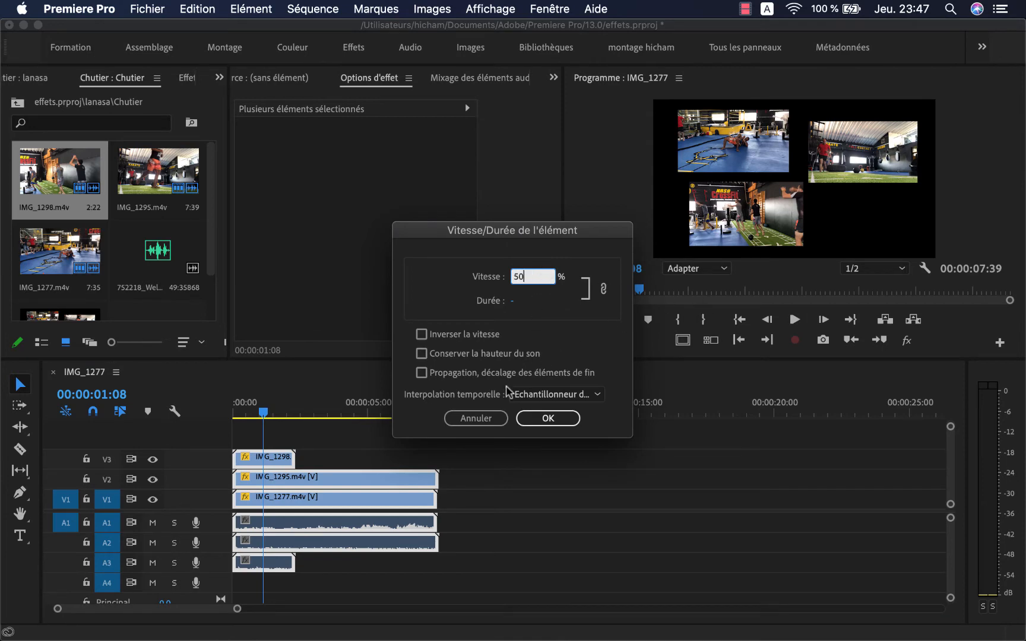
{"action": "left_click", "coordinate": [546, 419]}
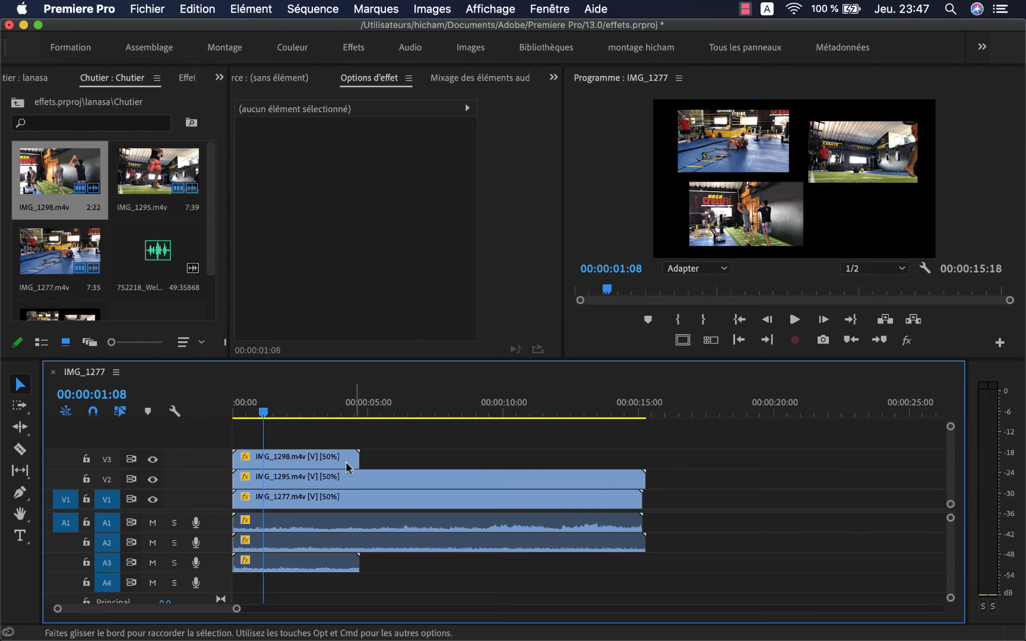
- Stagger the three clips so IMG_1277.m4v starts first, followed by IMG_1295.m4v and IMG_1298.m4v, and play the result
{"action": "left_click_drag", "start_coordinate": [303, 432], "coordinate": [318, 569]}
{"action": "left_click_drag", "start_coordinate": [314, 503], "coordinate": [478, 458]}
{"action": "key", "text": "space"}
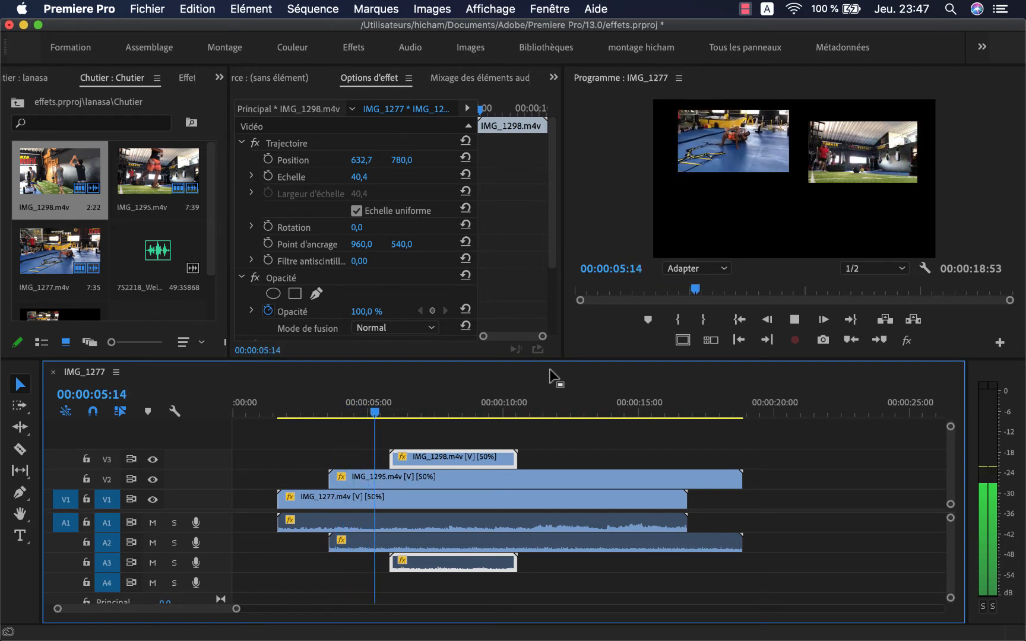
{"action": "left_click", "coordinate": [527, 436]}
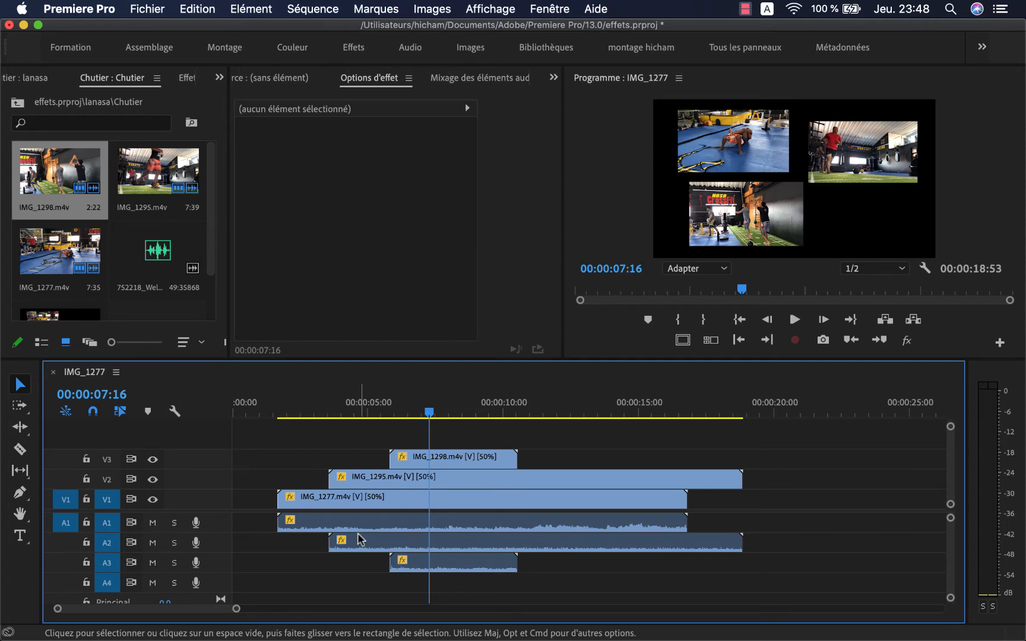
- Delete the three clips' audio from A1 to A3 and place the 752218_Welcom… audio file at the start of A1
{"action": "left_click_drag", "start_coordinate": [253, 531], "coordinate": [717, 582]}
{"action": "key", "text": "Delete"}
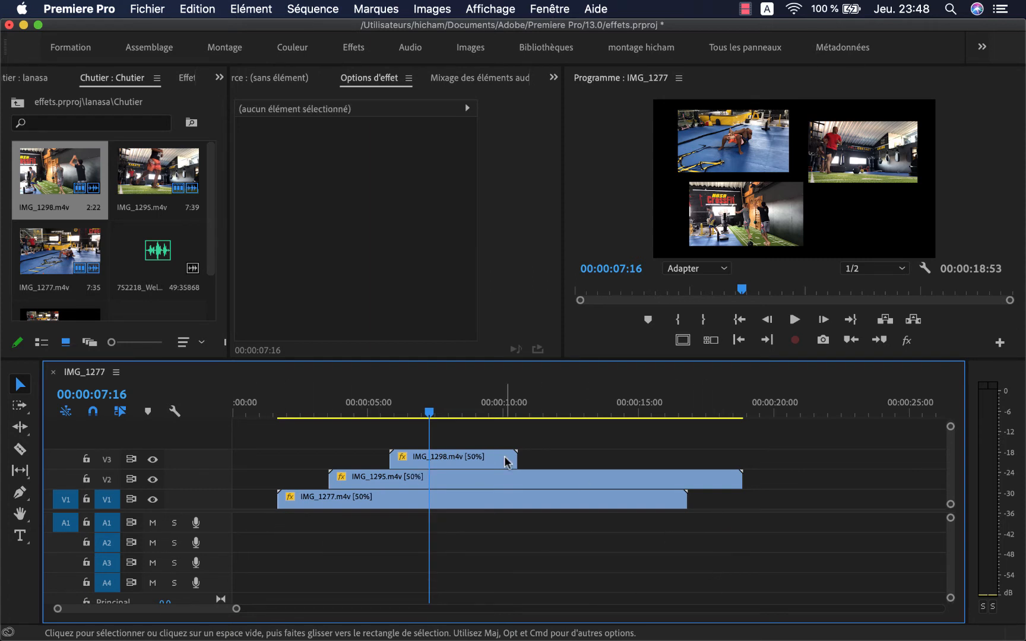
{"action": "left_click", "coordinate": [162, 263]}
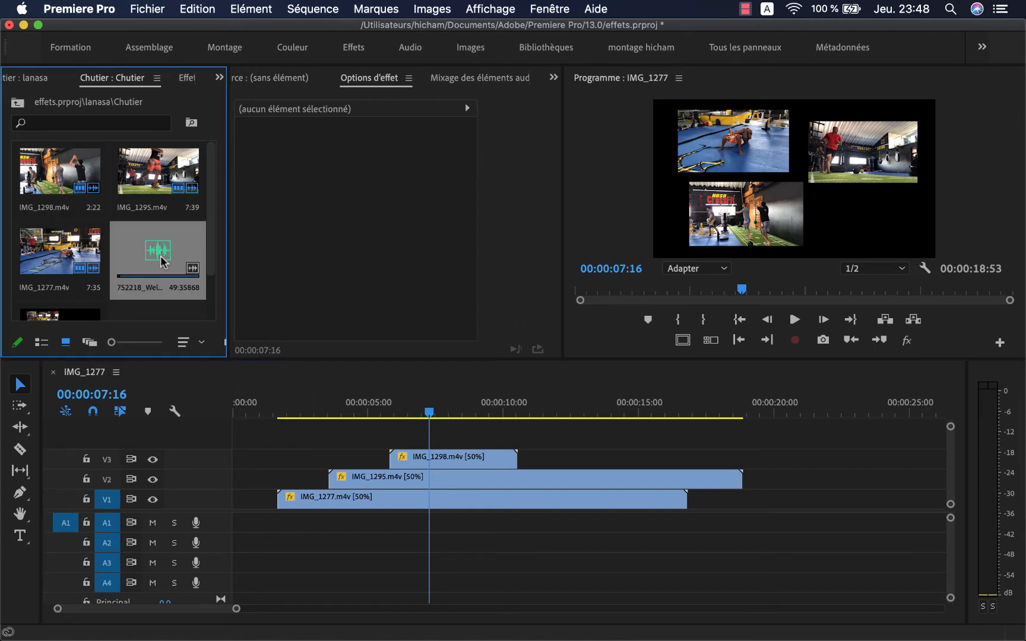
{"action": "left_click_drag", "start_coordinate": [155, 256], "coordinate": [236, 532]}
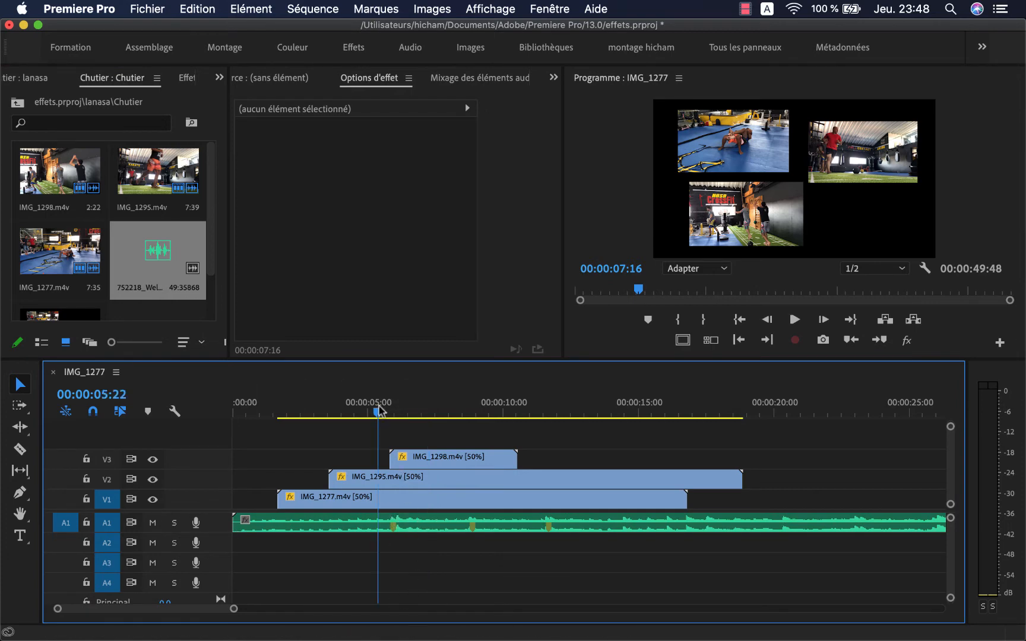
- Play parts of the sequence to check how the music and its markers line up with the clips
{"action": "left_click", "coordinate": [395, 531]}
{"action": "key", "text": "space"}
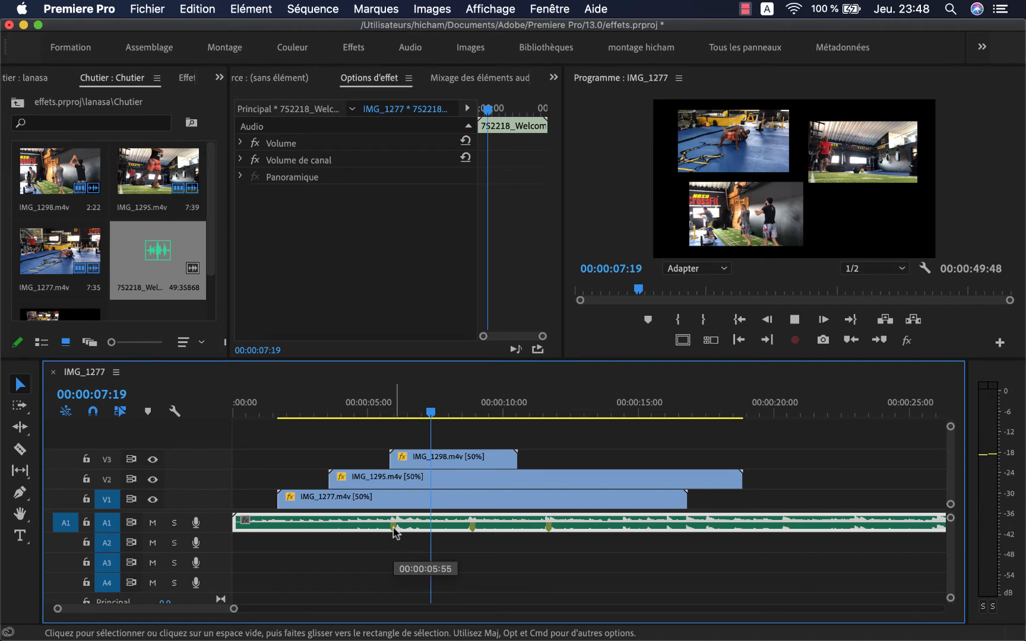
{"action": "key", "text": "space"}
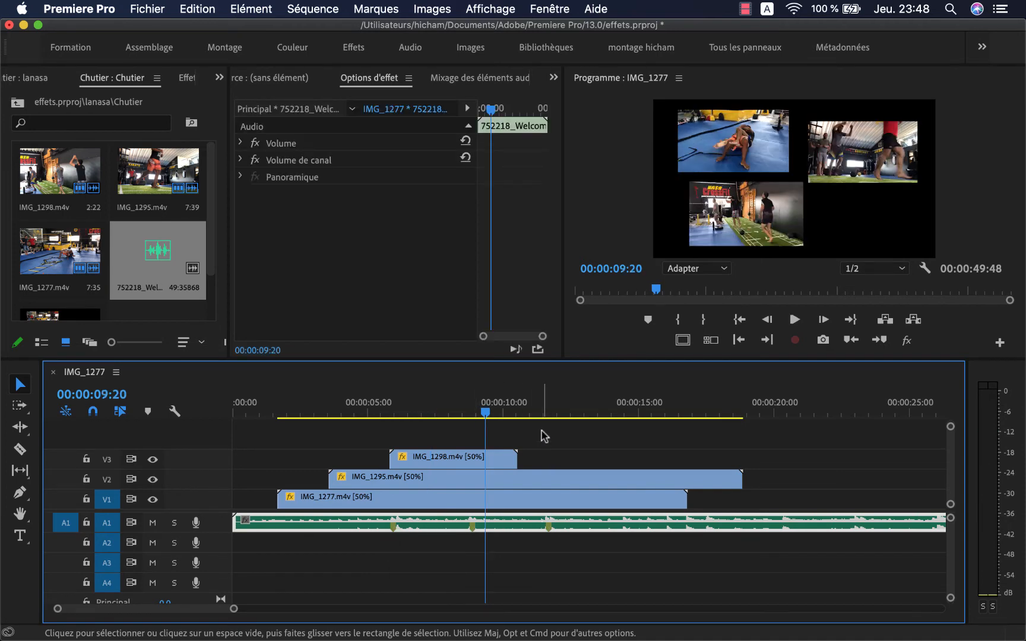
{"action": "left_click", "coordinate": [529, 411]}
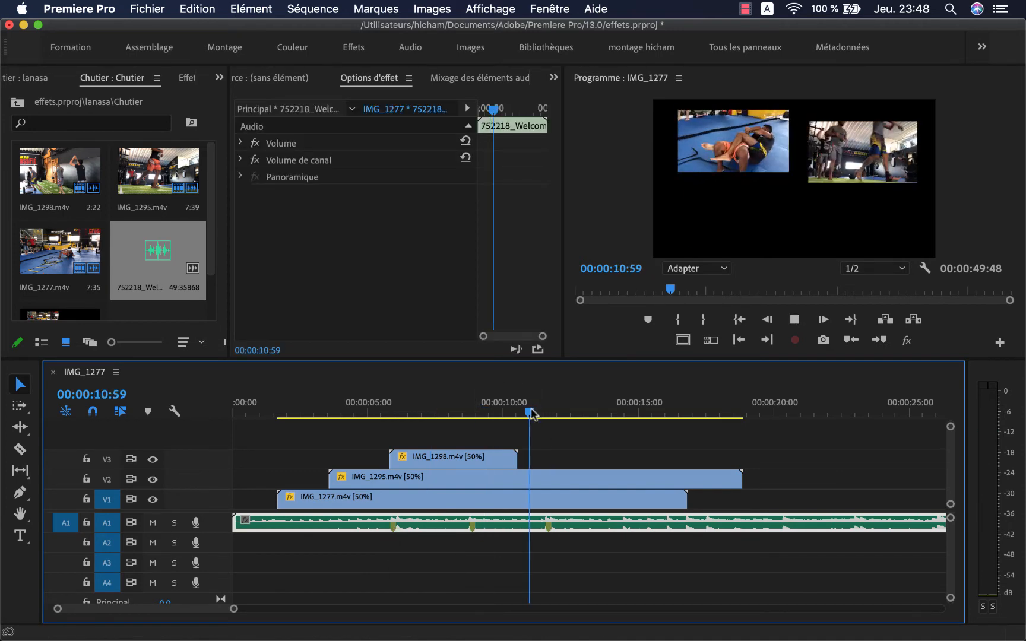
{"action": "key", "text": "space"}
{"action": "left_click", "coordinate": [330, 586]}
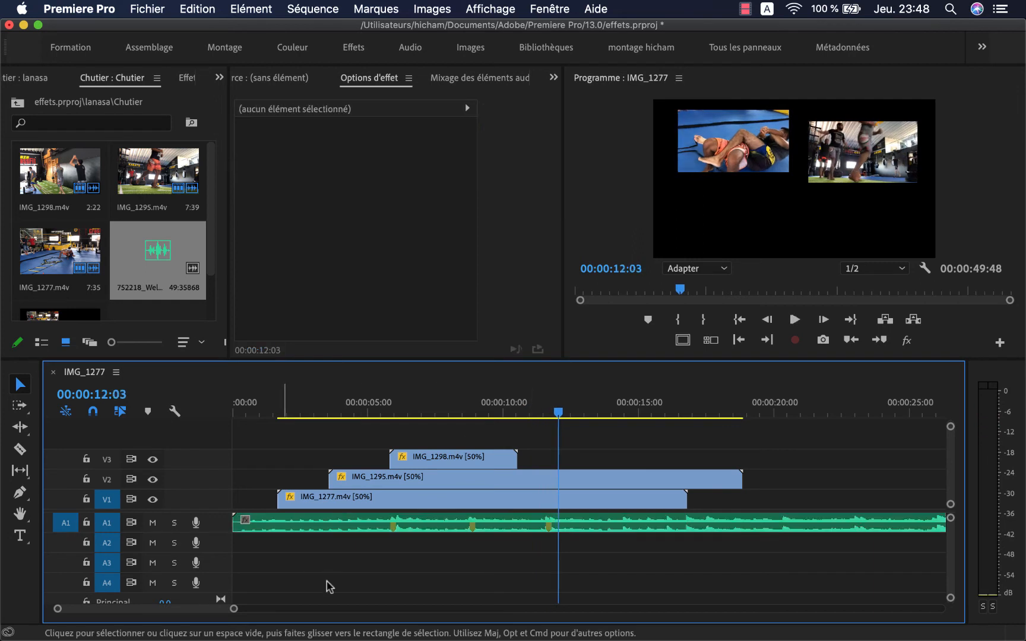
- Trim the beginning of the music, move it to the start of A1, and shift the clips so IMG_1277.m4v starts at the first marker
{"action": "left_click_drag", "start_coordinate": [237, 522], "coordinate": [337, 527]}
{"action": "left_click_drag", "start_coordinate": [359, 434], "coordinate": [379, 525]}
{"action": "left_click", "coordinate": [450, 544]}
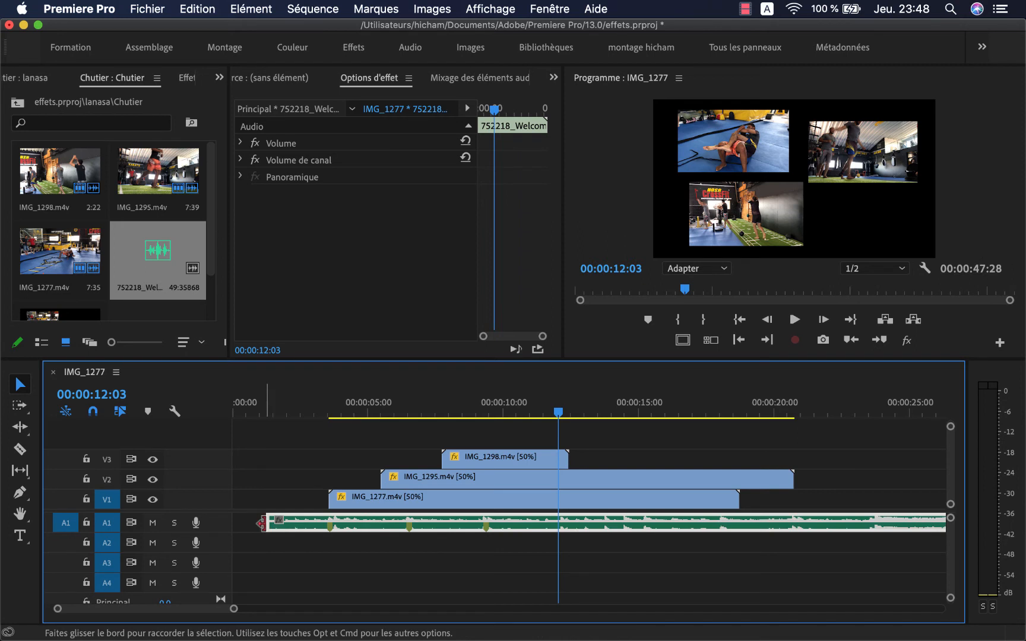
{"action": "left_click_drag", "start_coordinate": [267, 525], "coordinate": [233, 525]}
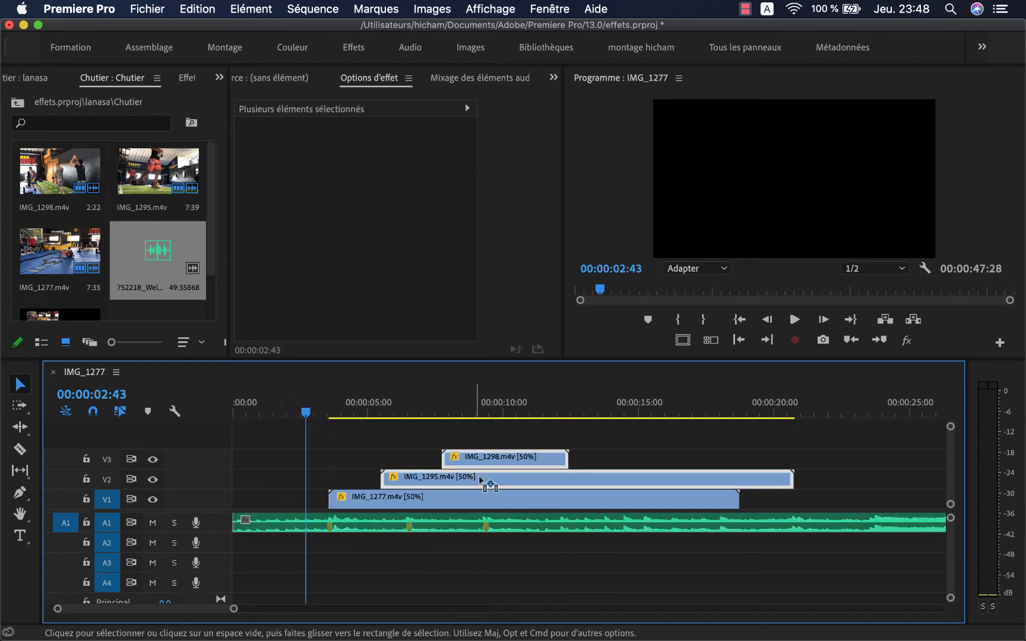
- Align the starts of IMG_1295.m4v and IMG_1298.m4v with the second and third music markers, and play the sequence
{"action": "left_click_drag", "start_coordinate": [476, 478], "coordinate": [526, 461]}
{"action": "left_click", "coordinate": [504, 442]}
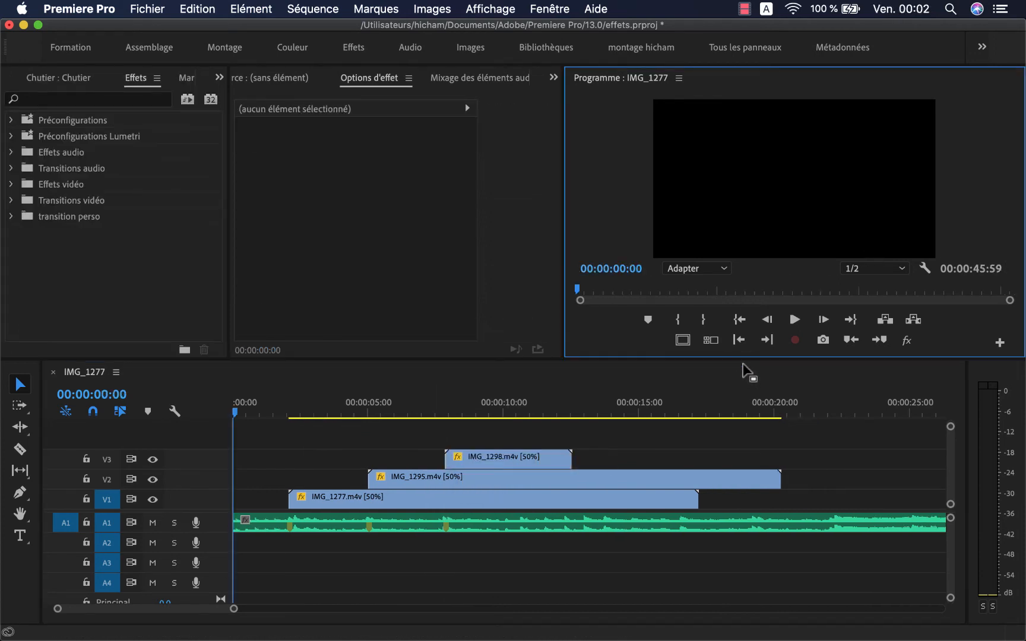
{"action": "left_click", "coordinate": [794, 320]}
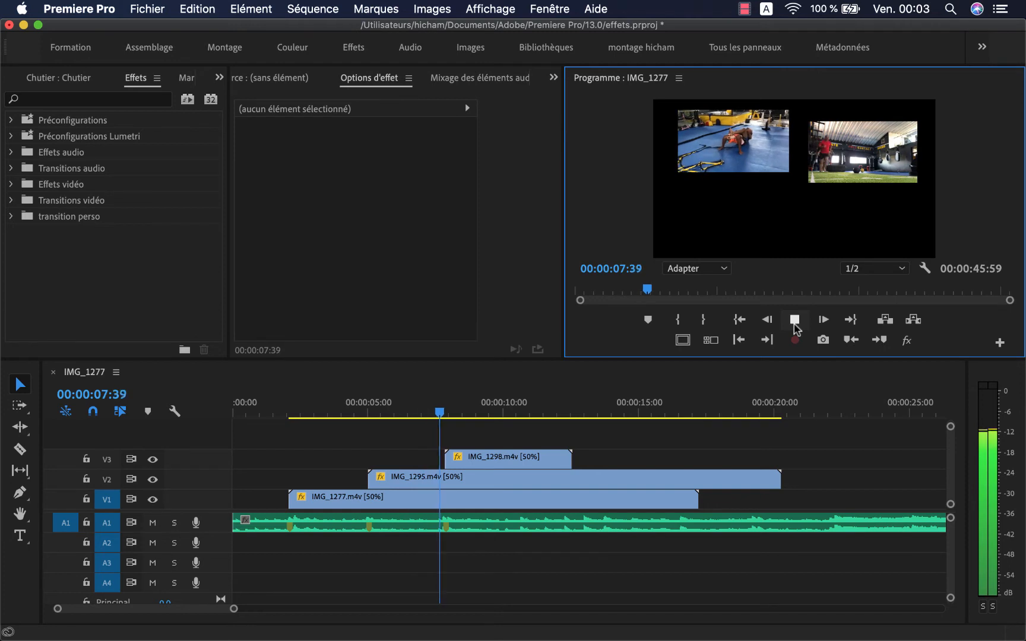
{"action": "left_click", "coordinate": [795, 324]}
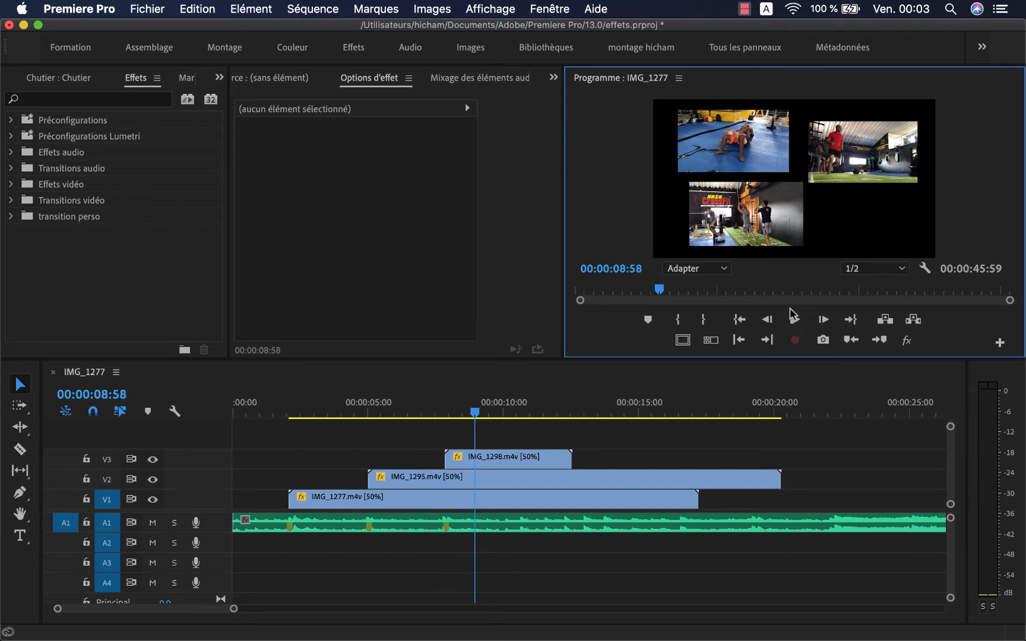
- Apply the Contraste normal monochrome preset from Préconfigurations Lumetri to IMG_1277.m4v, IMG_1295.m4v and IMG_1298.m4v together
{"action": "left_click", "coordinate": [146, 79]}
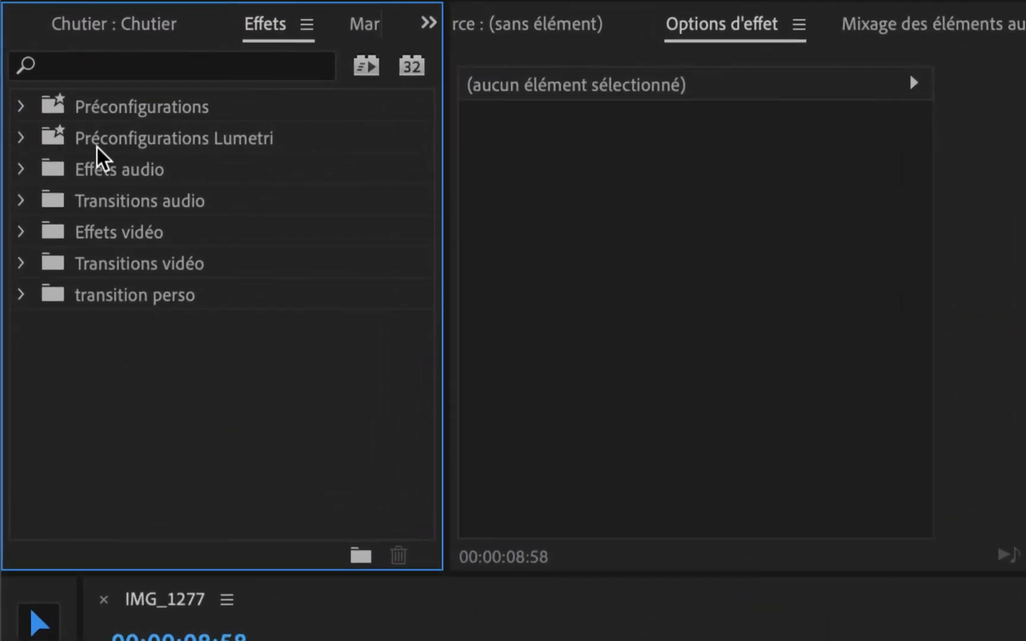
{"action": "left_click", "coordinate": [22, 138]}
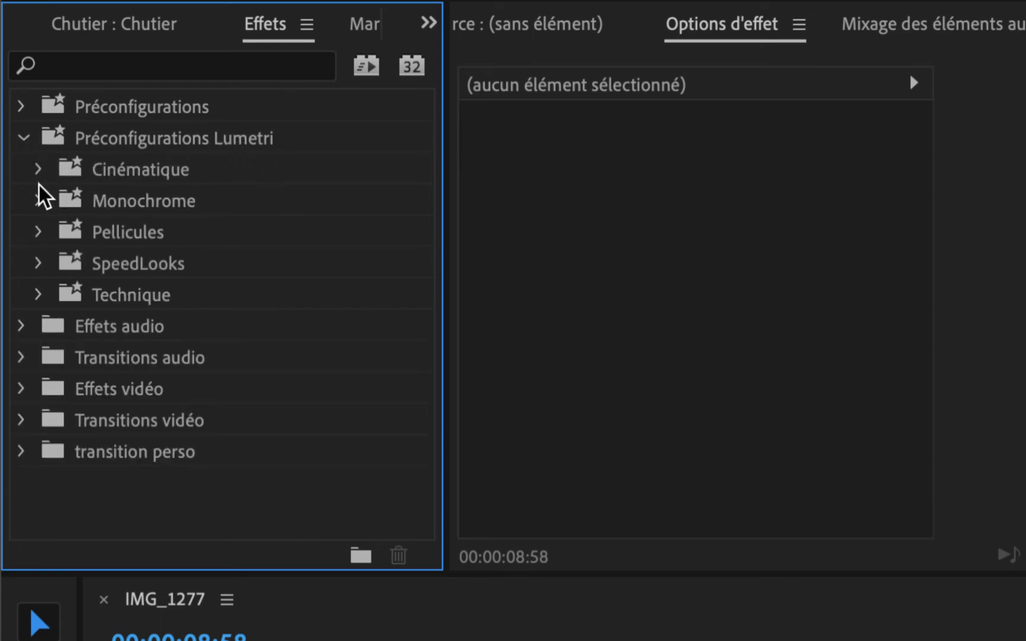
{"action": "left_click", "coordinate": [38, 202]}
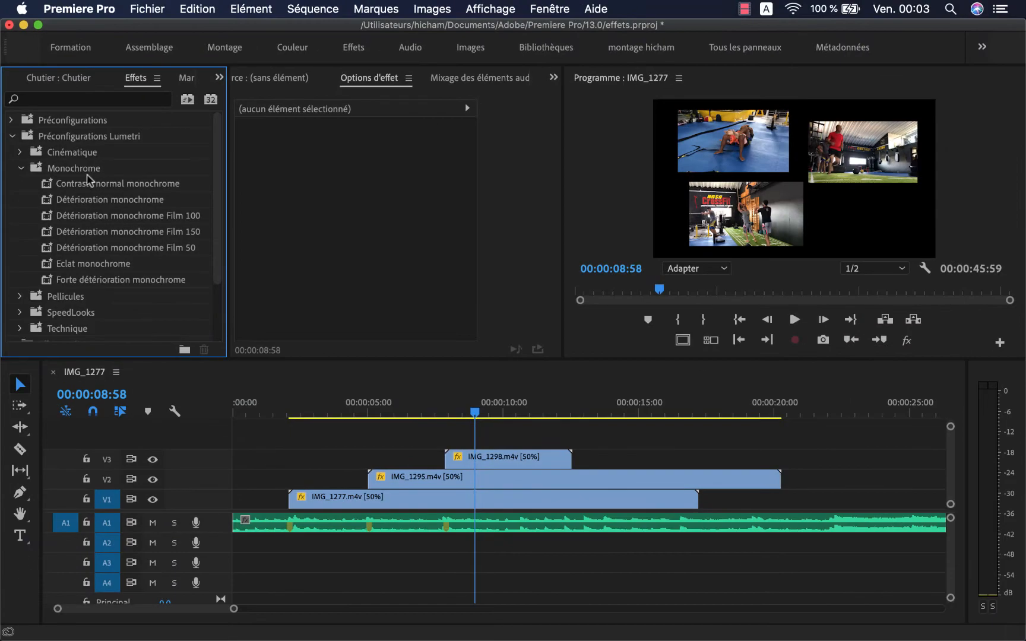
{"action": "left_click", "coordinate": [101, 188]}
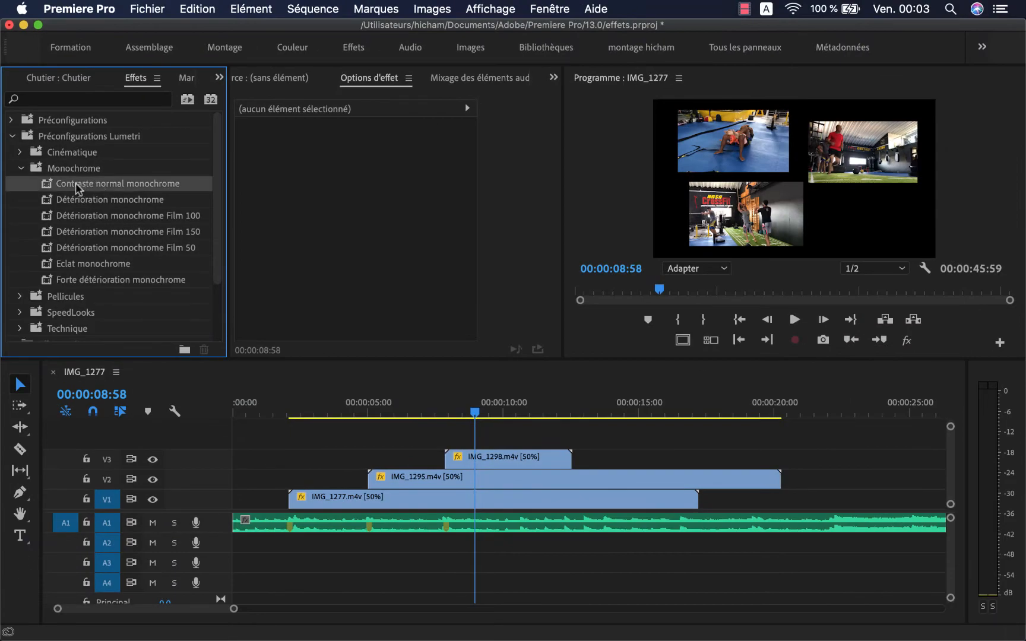
{"action": "left_click_drag", "start_coordinate": [76, 182], "coordinate": [458, 454]}
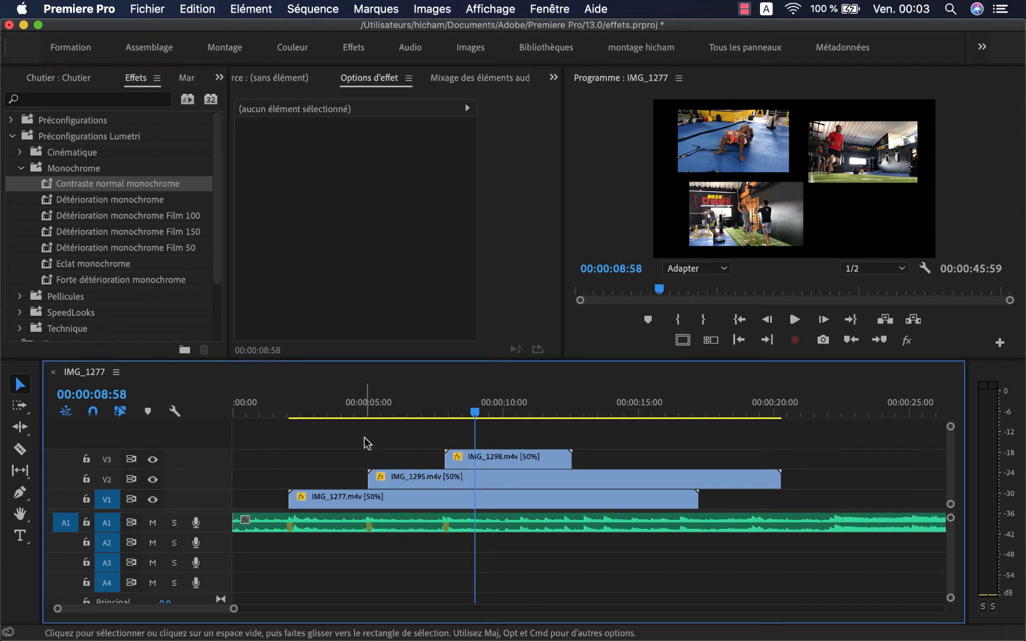
{"action": "left_click_drag", "start_coordinate": [363, 441], "coordinate": [532, 503]}
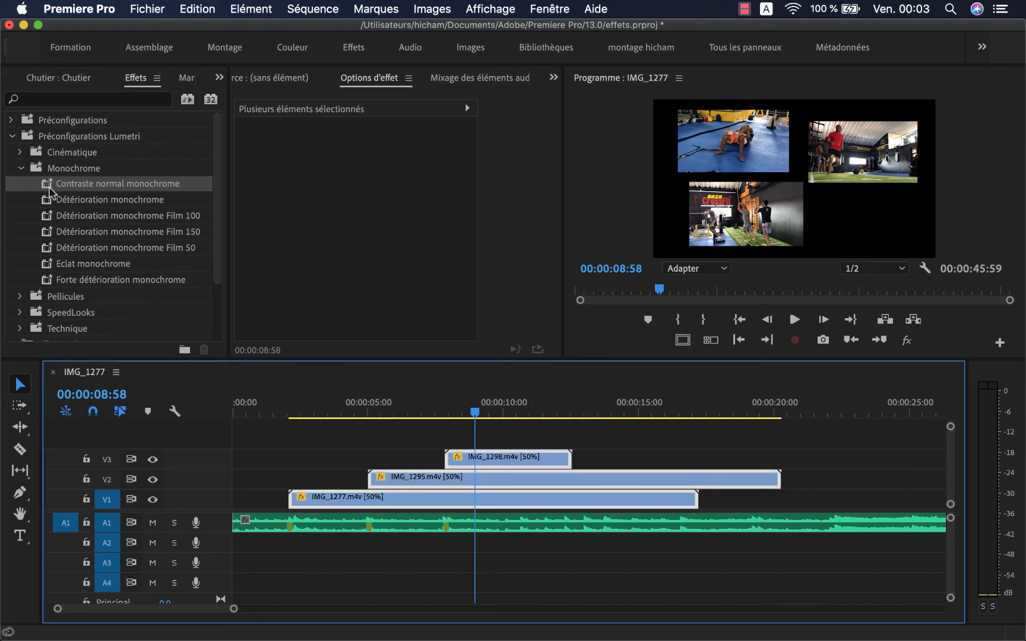
{"action": "left_click_drag", "start_coordinate": [50, 189], "coordinate": [445, 475]}
{"action": "left_click", "coordinate": [402, 433]}
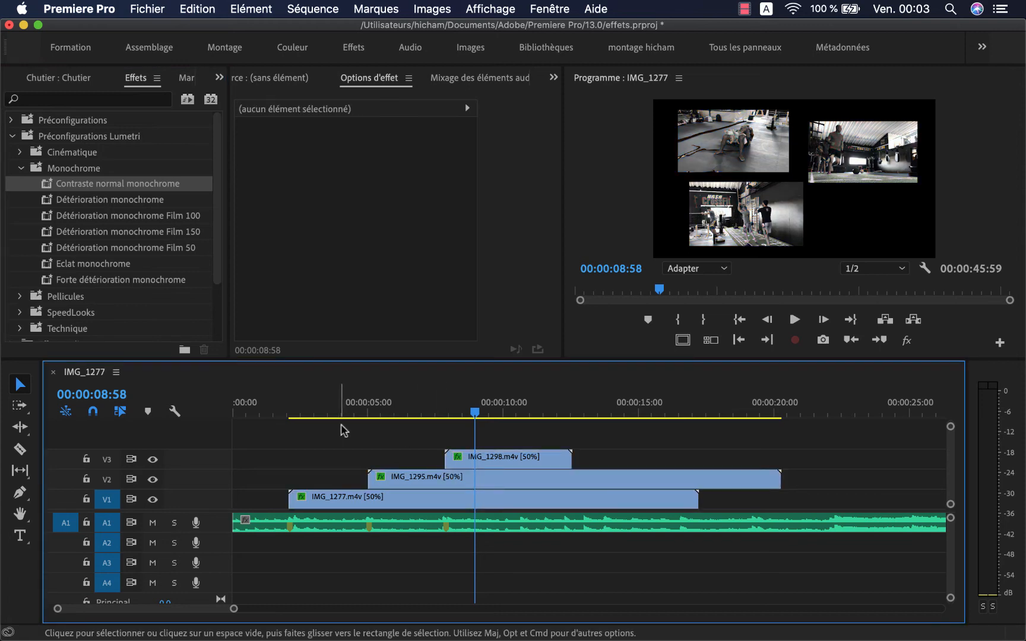
- Play the sequence from near its start to check the monochrome look on the three clips, and save the project
{"action": "left_click", "coordinate": [255, 406]}
{"action": "key", "text": "space"}
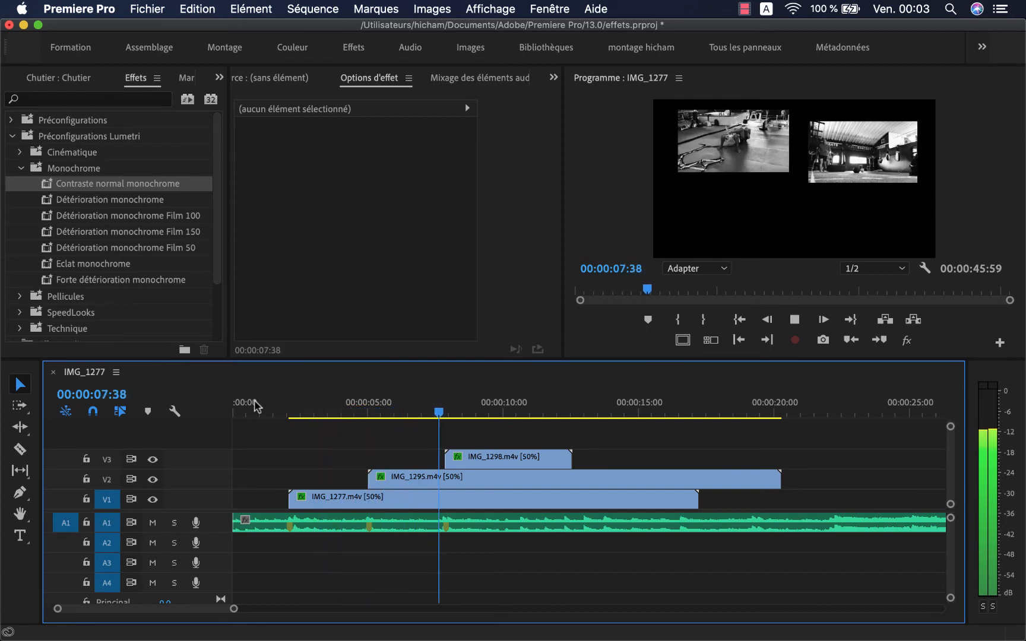
{"action": "key", "text": "space"}
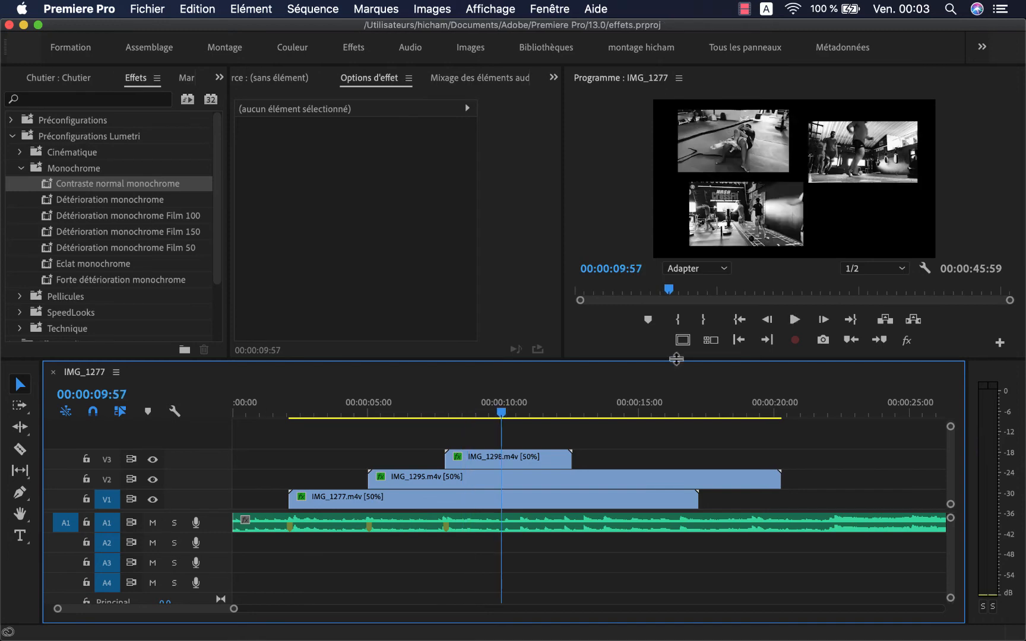
{"action": "key", "text": "super+s"}
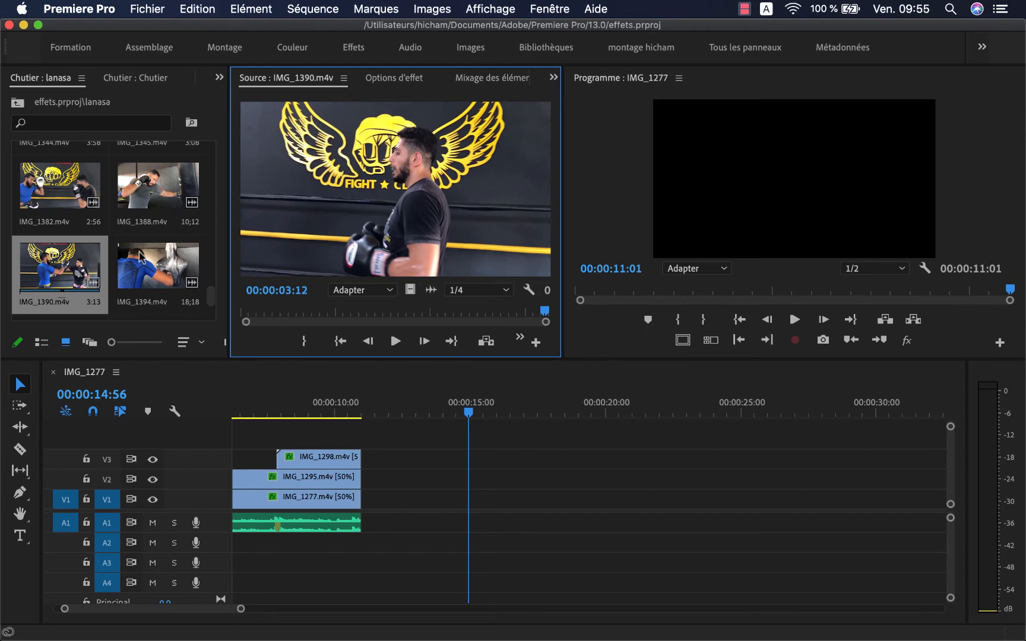
- Place IMG_1388.m4v on V1 after the earlier clips, leaving a gap, and apply the Recadrage video effect to it
{"action": "left_click", "coordinate": [158, 191]}
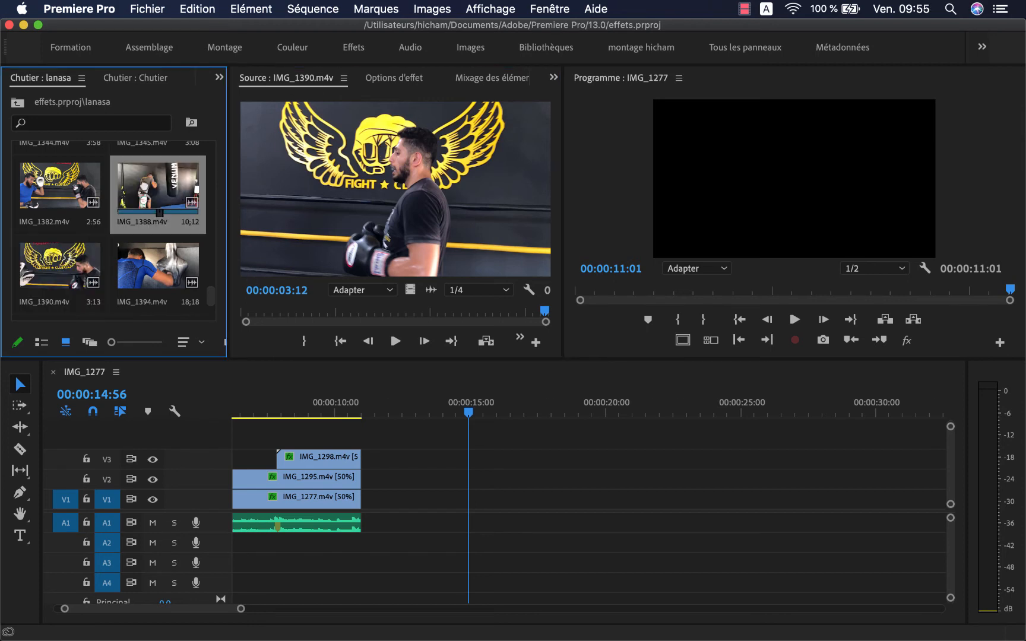
{"action": "left_click_drag", "start_coordinate": [162, 194], "coordinate": [435, 499]}
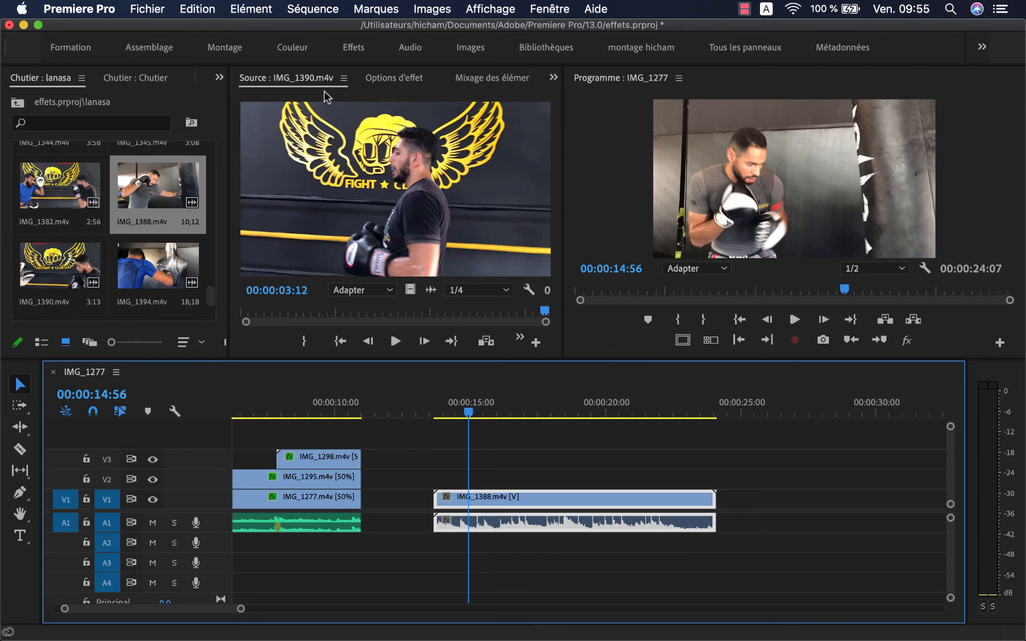
{"action": "left_click", "coordinate": [219, 77]}
{"action": "left_click", "coordinate": [247, 136]}
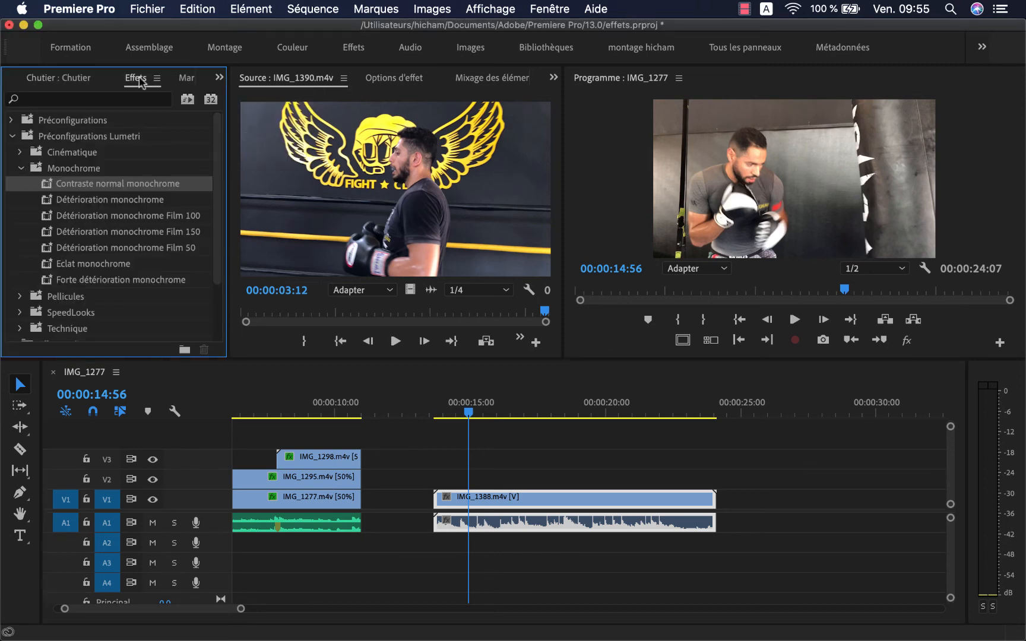
{"action": "left_click", "coordinate": [89, 99]}
{"action": "type", "text": "re"}
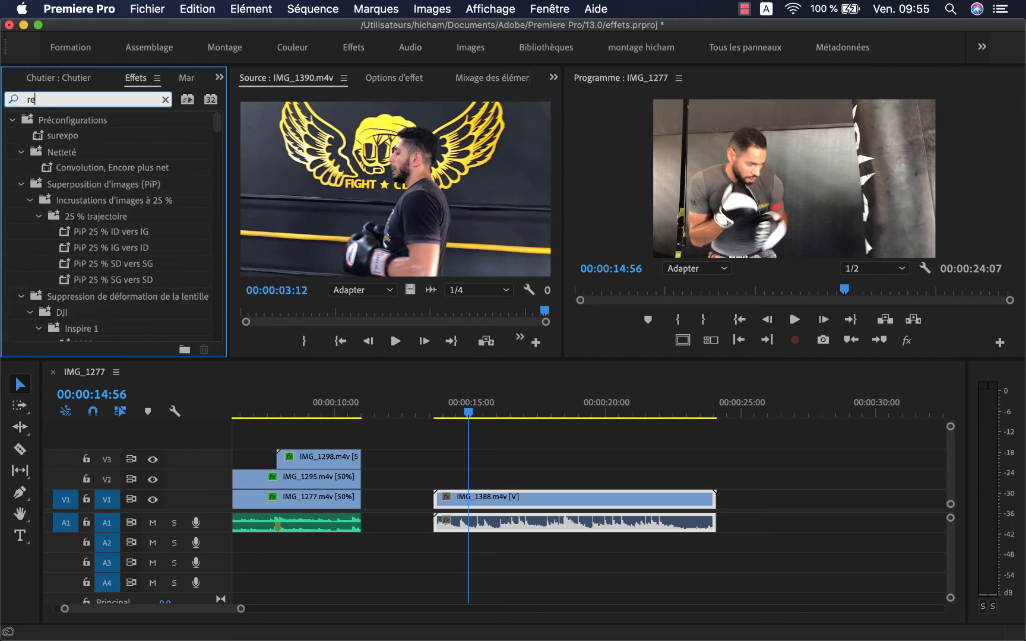
{"action": "type", "text": "cad"}
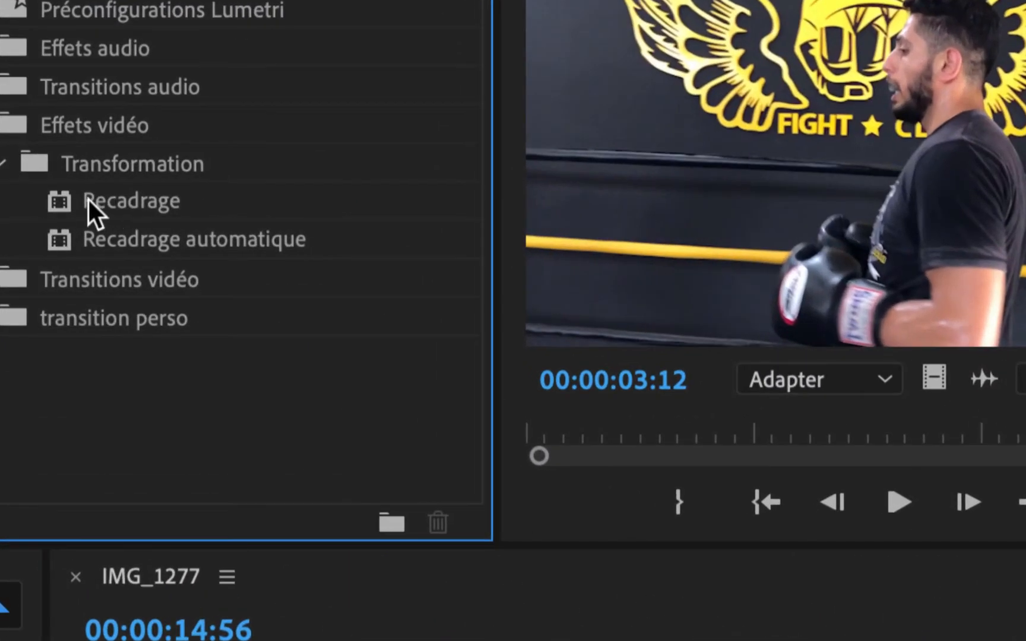
{"action": "left_click", "coordinate": [123, 200]}
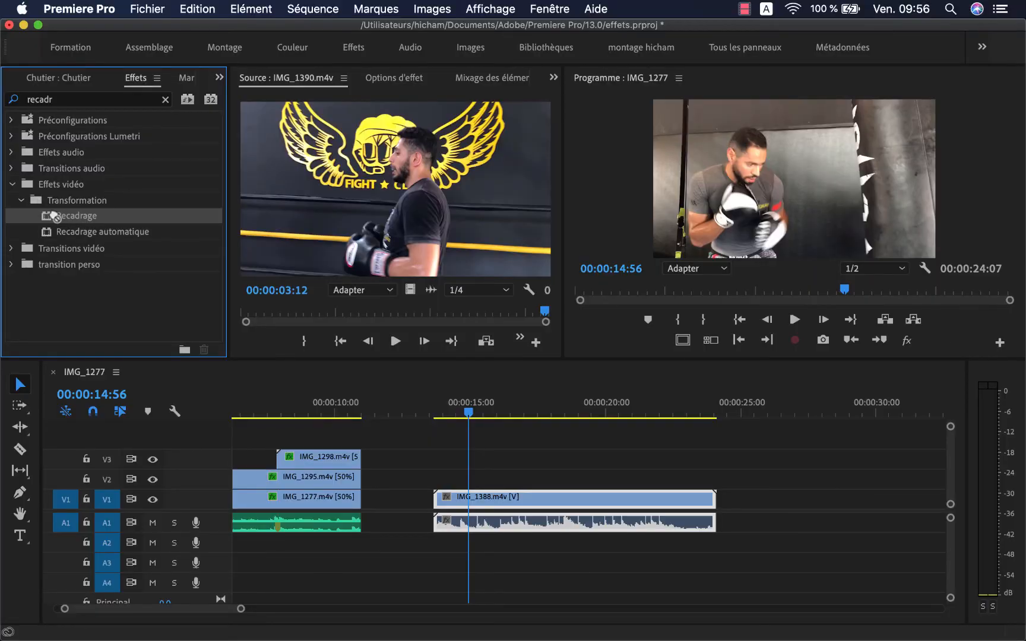
{"action": "left_click_drag", "start_coordinate": [56, 216], "coordinate": [520, 504]}
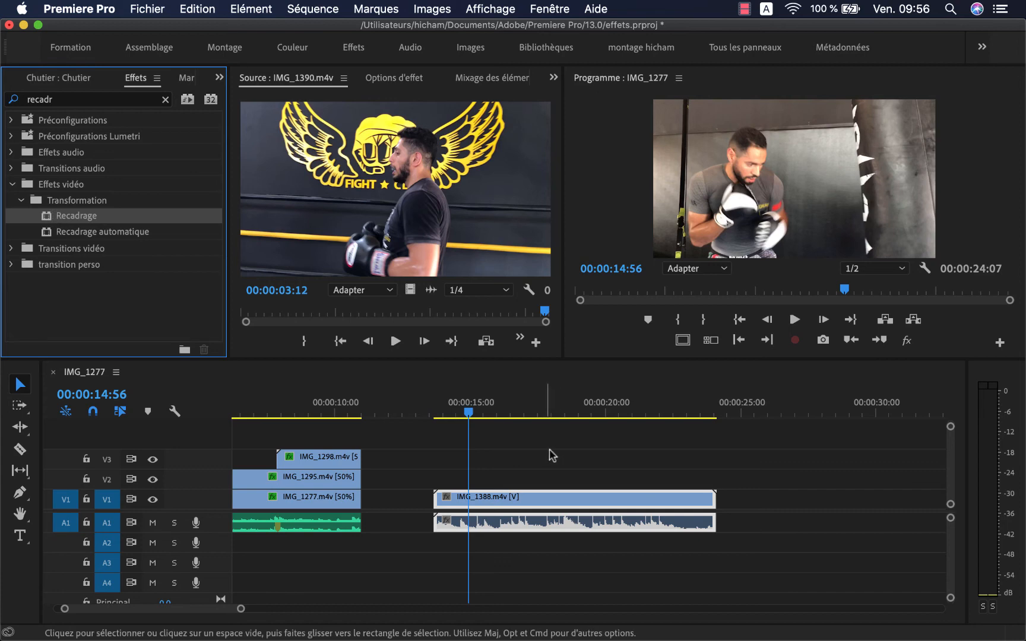
{"action": "left_click", "coordinate": [498, 506]}
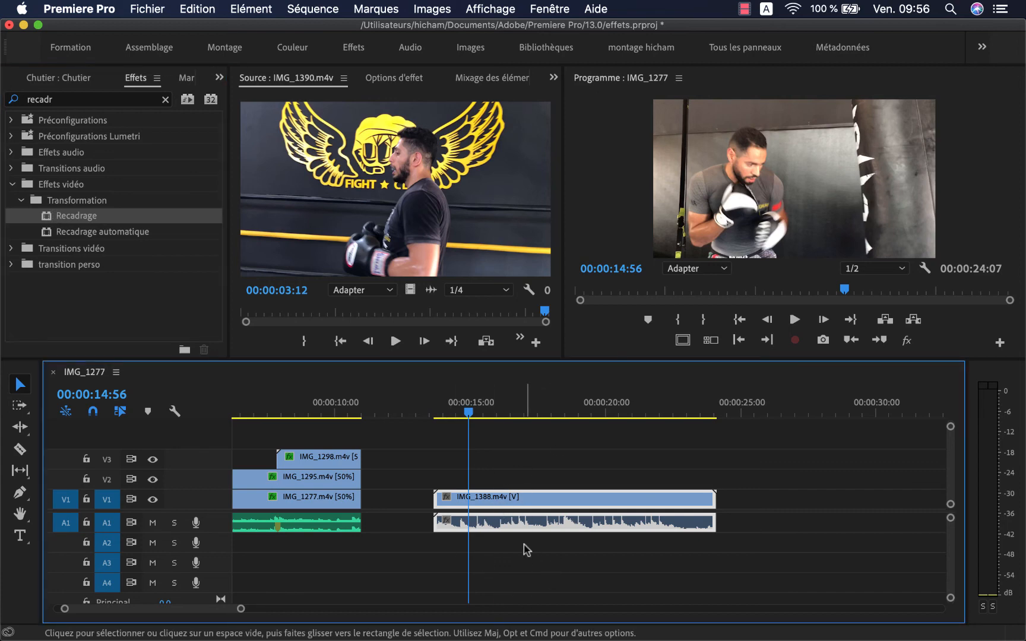
{"action": "left_click", "coordinate": [44, 220]}
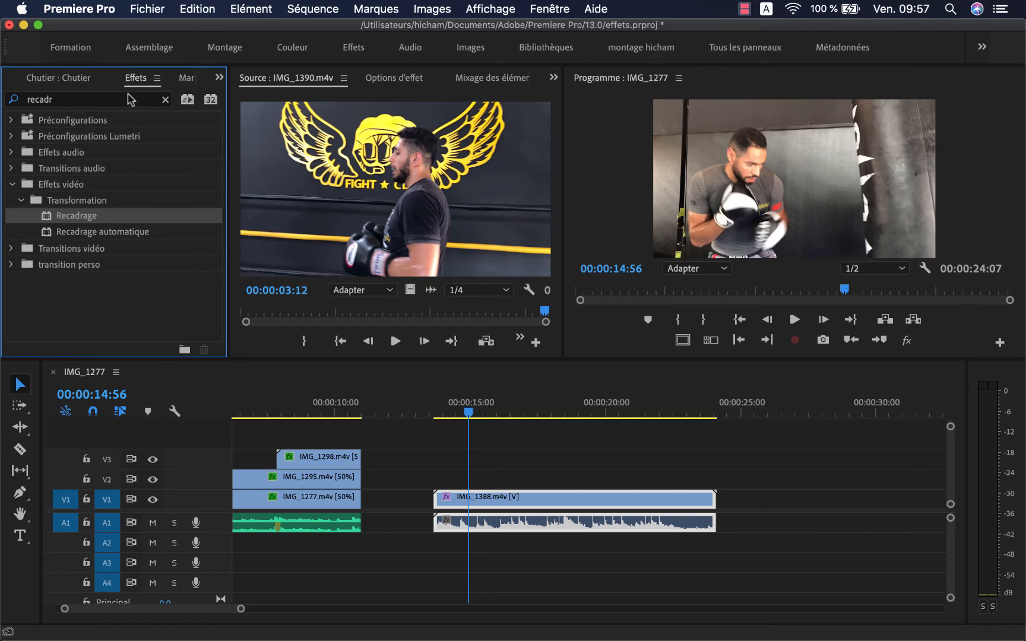
- Move the playhead to 00:00:16:01 and set the Droite value of the Recadrage effect on IMG_1388.m4v to 50 %
{"action": "left_click", "coordinate": [393, 79]}
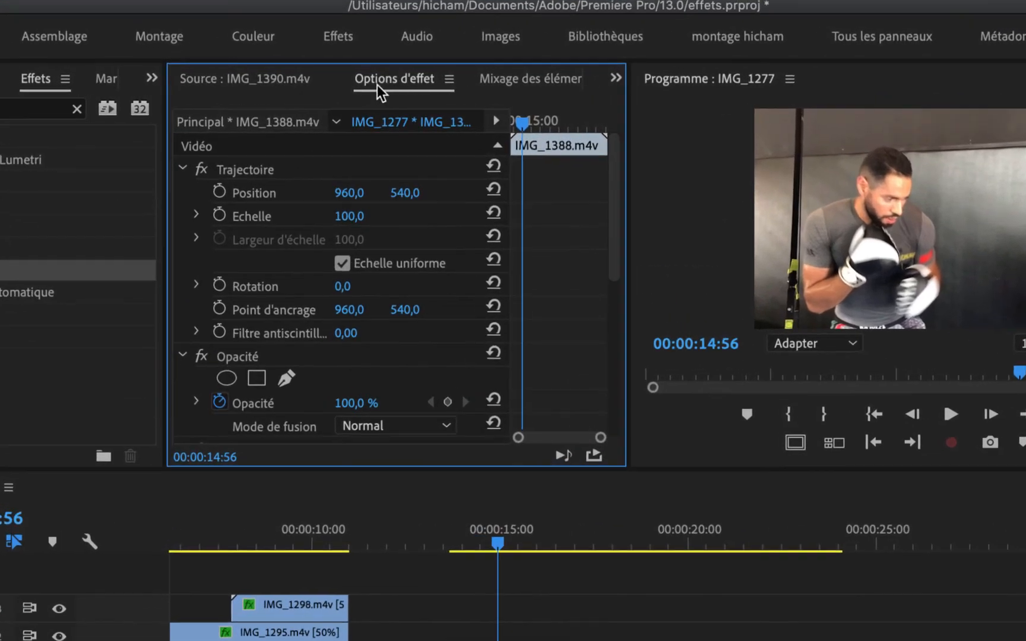
{"action": "left_click_drag", "start_coordinate": [614, 231], "coordinate": [613, 355]}
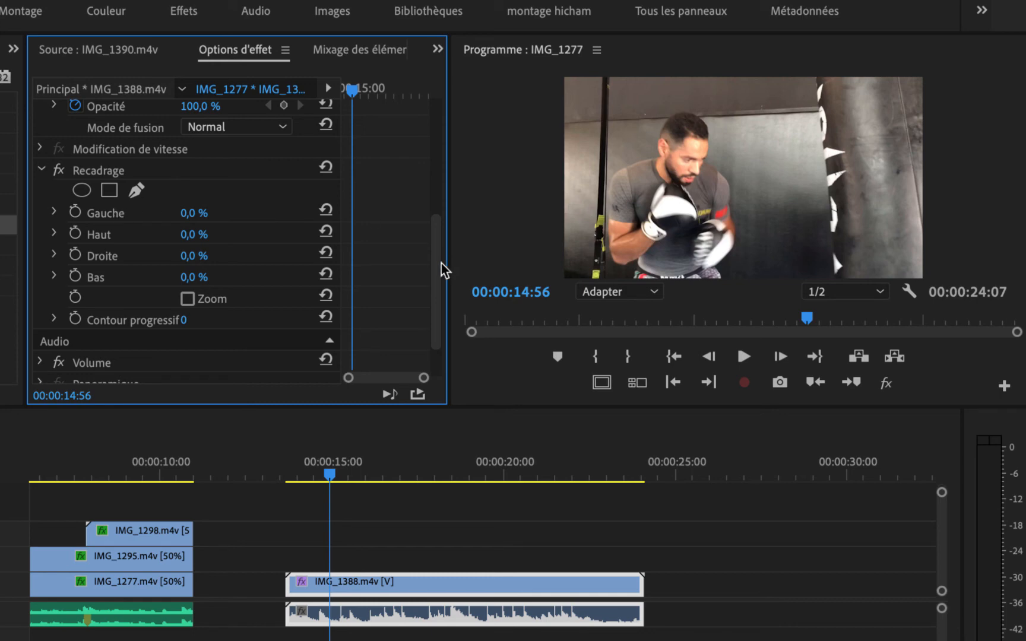
{"action": "left_click_drag", "start_coordinate": [321, 475], "coordinate": [369, 482]}
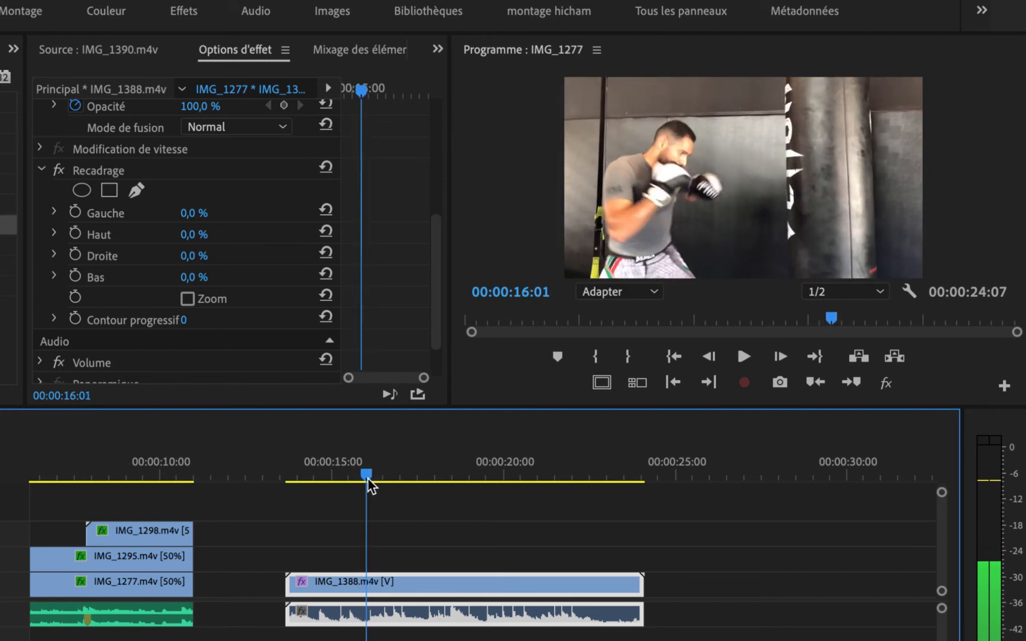
{"action": "left_click", "coordinate": [259, 180]}
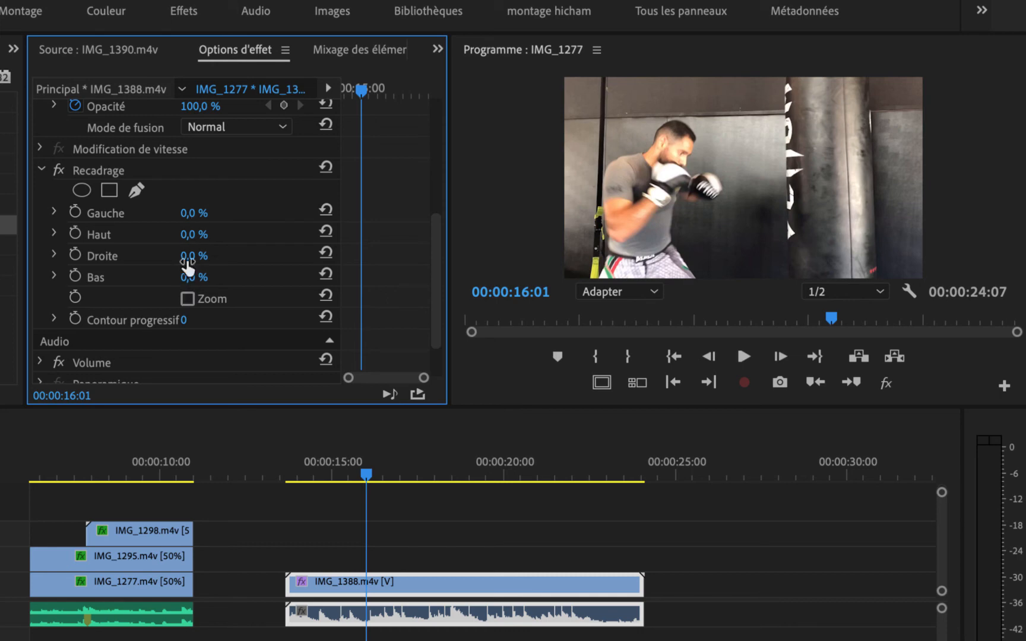
{"action": "left_click", "coordinate": [208, 252]}
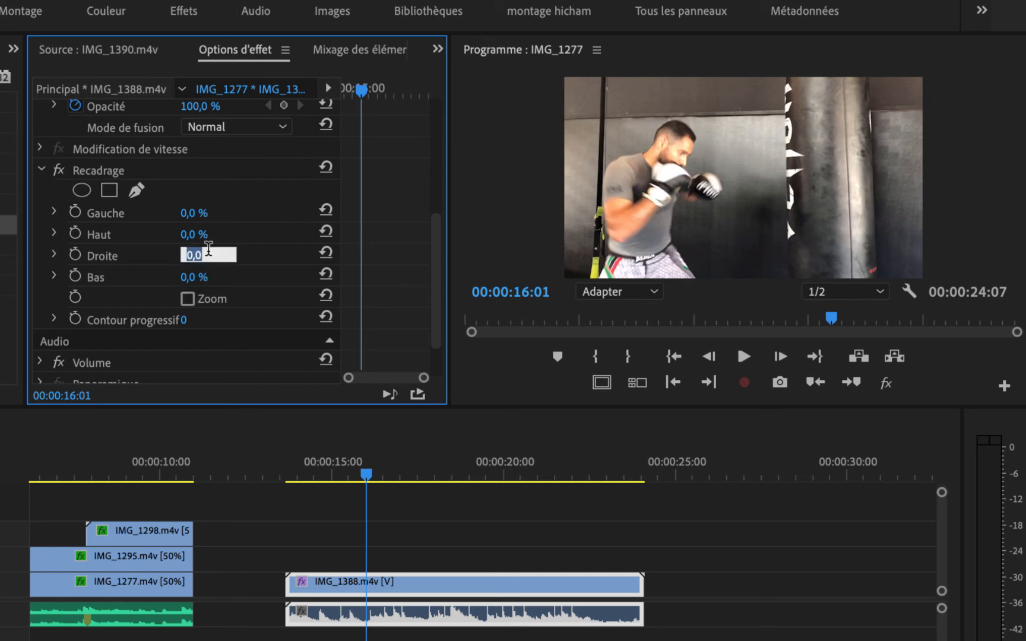
{"action": "type", "text": "50"}
{"action": "key", "text": "Return"}
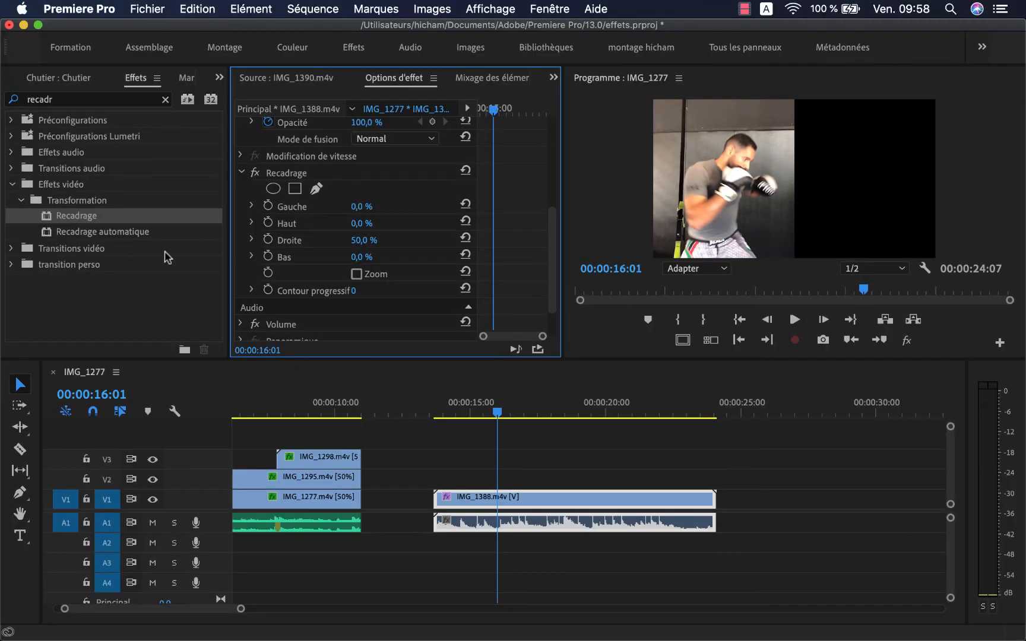
- Place IMG_1394.m4v from the lanasa bin on V2, aligned with the start of IMG_1388.m4v
{"action": "left_click", "coordinate": [63, 78]}
{"action": "left_click", "coordinate": [10, 81]}
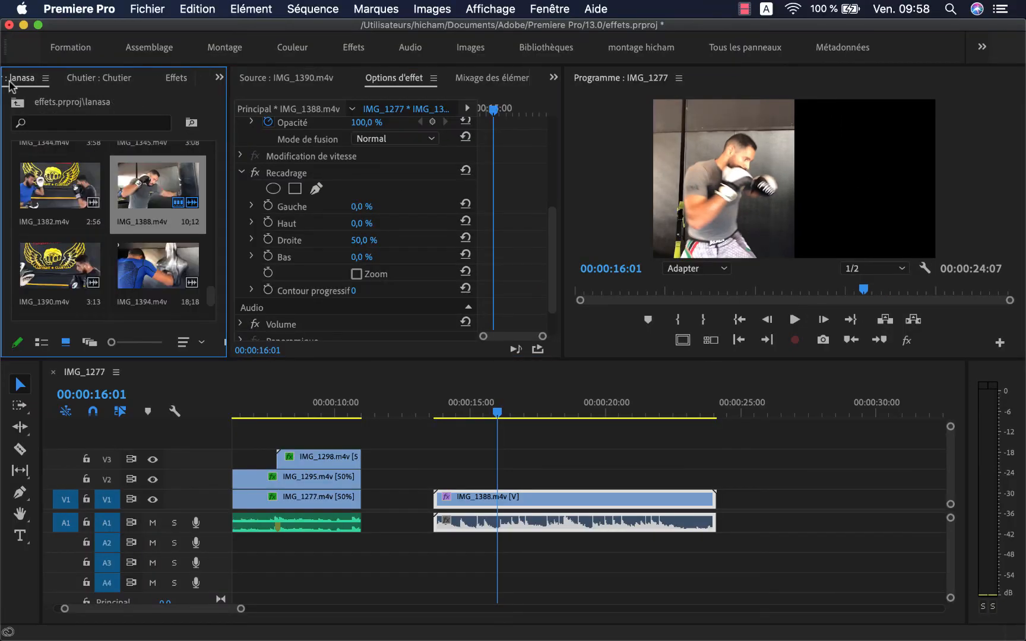
{"action": "double_click", "coordinate": [71, 185]}
{"action": "left_click", "coordinate": [147, 257]}
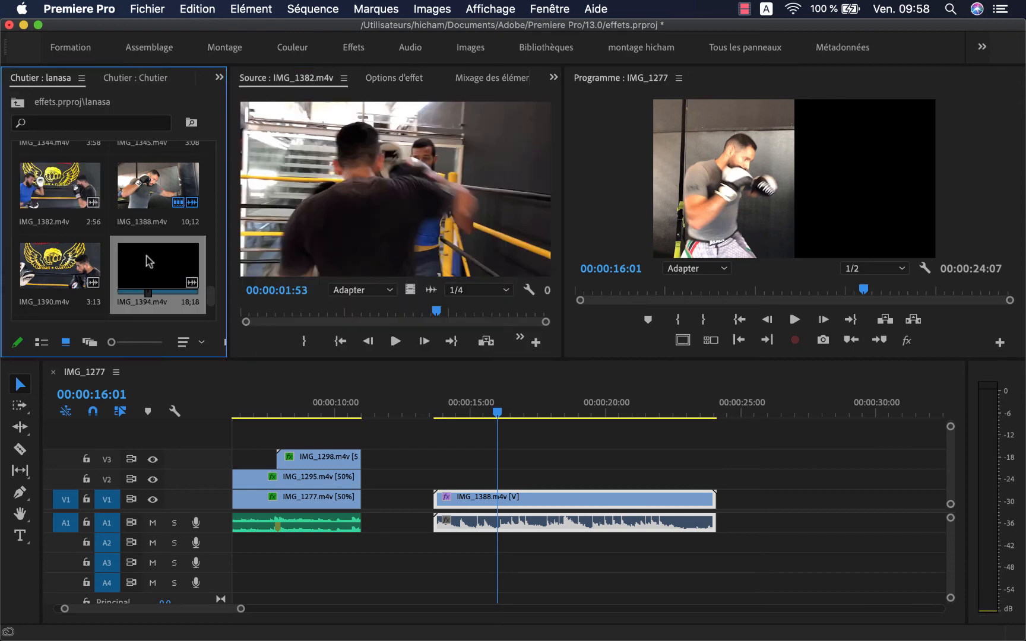
{"action": "left_click_drag", "start_coordinate": [148, 261], "coordinate": [502, 482]}
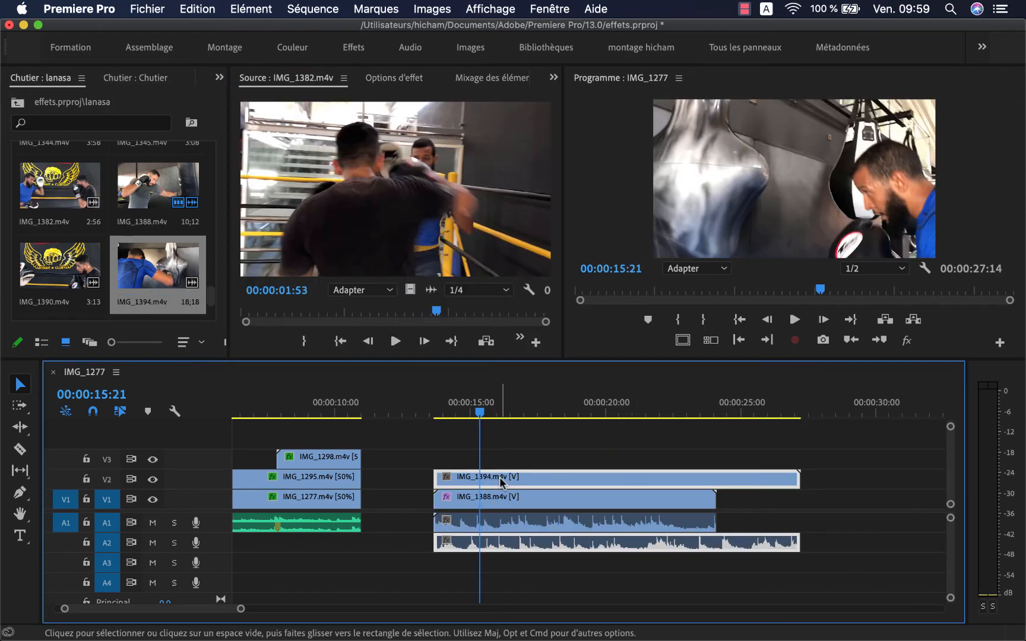
- Scale IMG_1394.m4v to 57 and move it to the upper right of the frame, at about position 1412,7 / 294,5
{"action": "left_click", "coordinate": [407, 80]}
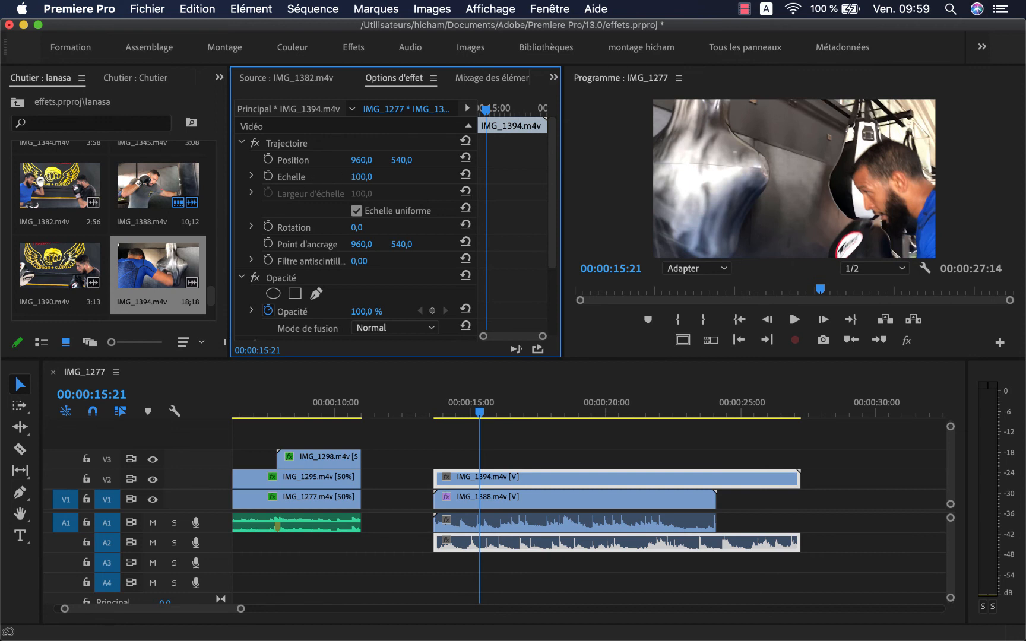
{"action": "left_click_drag", "start_coordinate": [359, 176], "coordinate": [332, 177]}
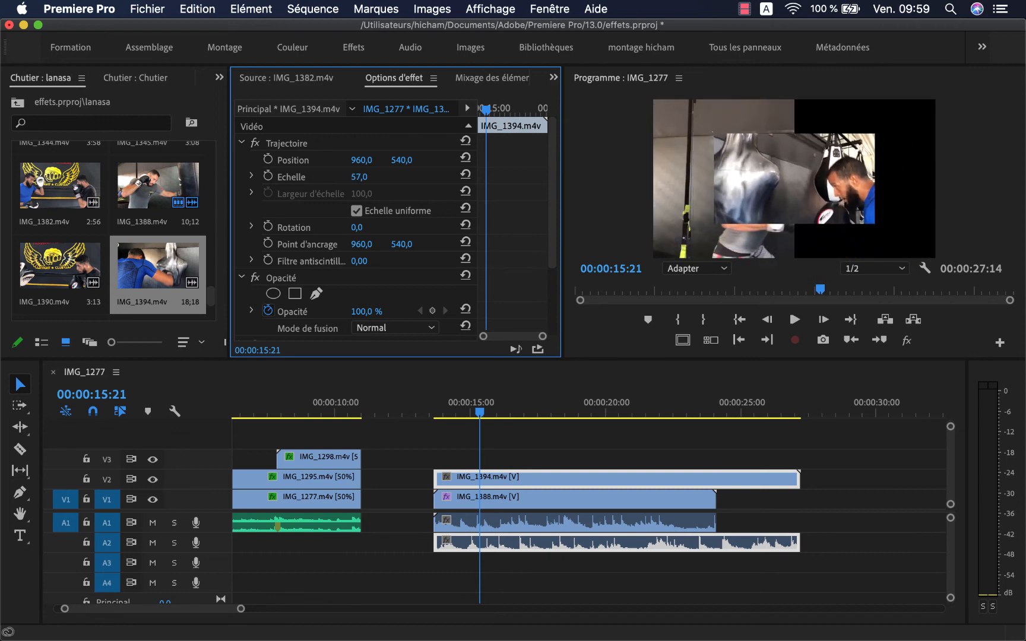
{"action": "left_click", "coordinate": [292, 143]}
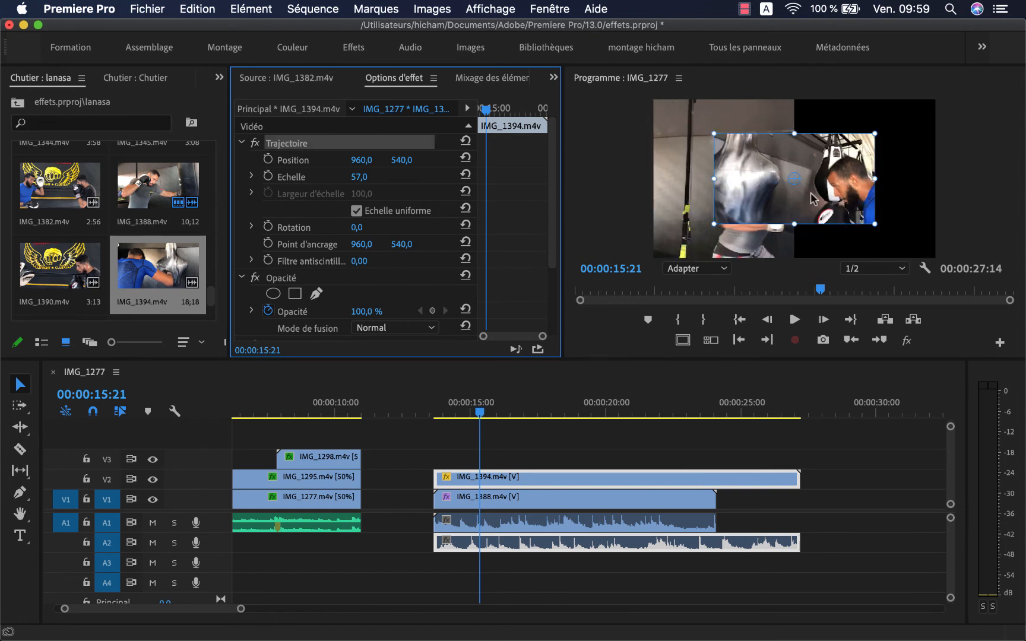
{"action": "left_click_drag", "start_coordinate": [811, 194], "coordinate": [886, 163]}
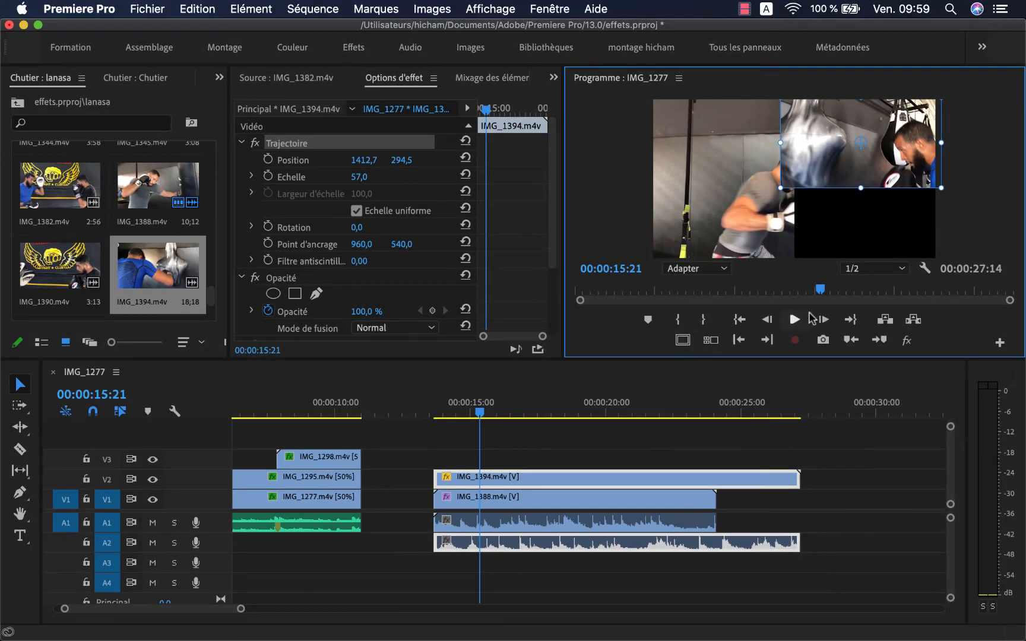
- Check the program monitor's available buttons in the button editor, and turn on the Marges admissibles overlay
{"action": "left_click", "coordinate": [1001, 344]}
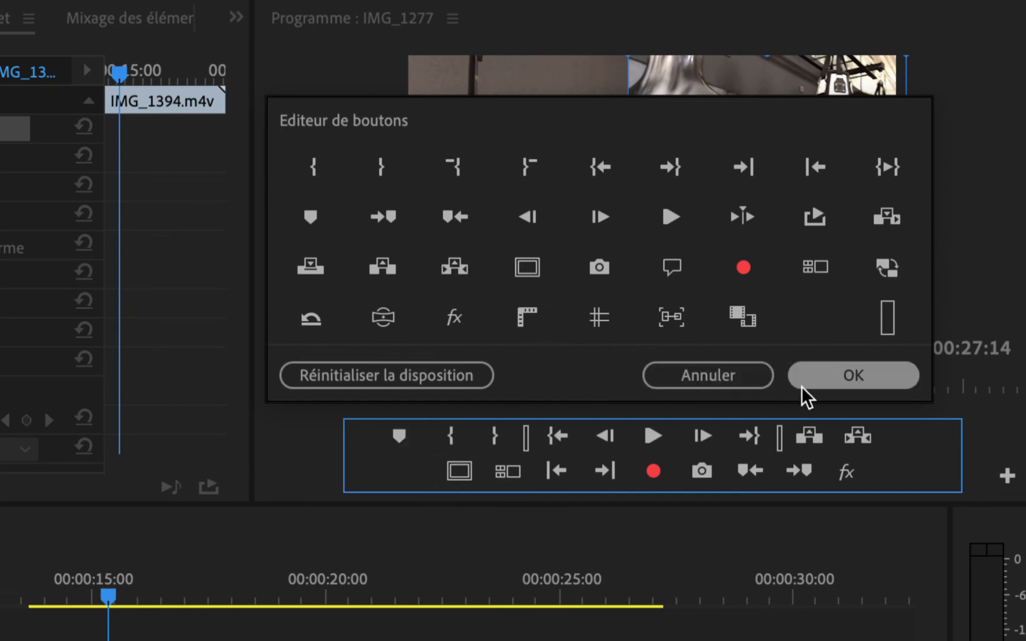
{"action": "left_click", "coordinate": [840, 388]}
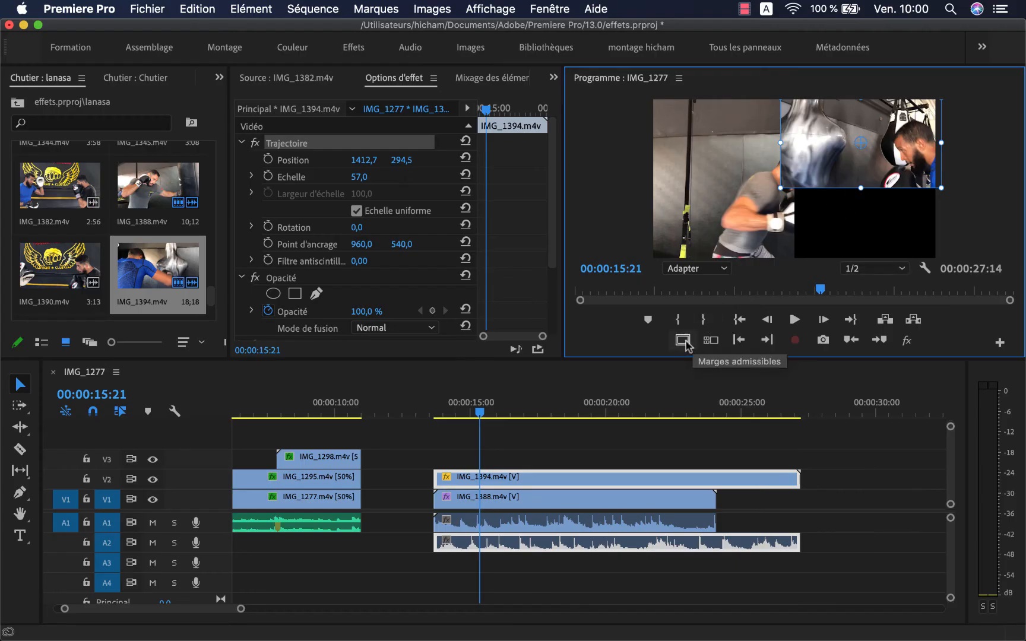
{"action": "left_click", "coordinate": [682, 341]}
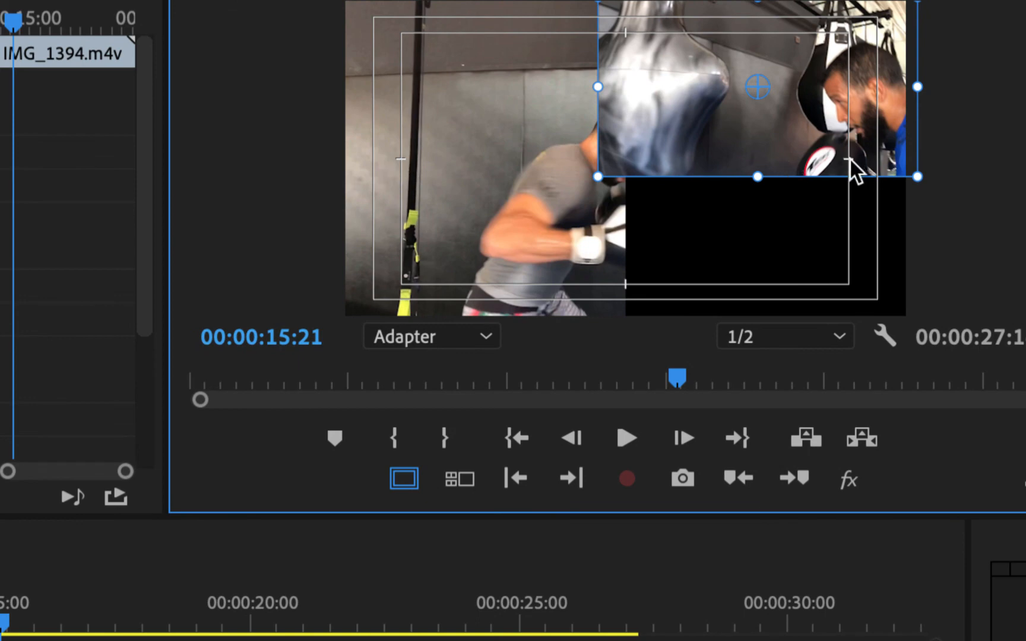
- Move IMG_1394.m4v up in the frame to position 1412,7 / 234,5, and move the video of IMG_1388.m4v to V3 above it
{"action": "left_click_drag", "start_coordinate": [849, 158], "coordinate": [862, 125]}
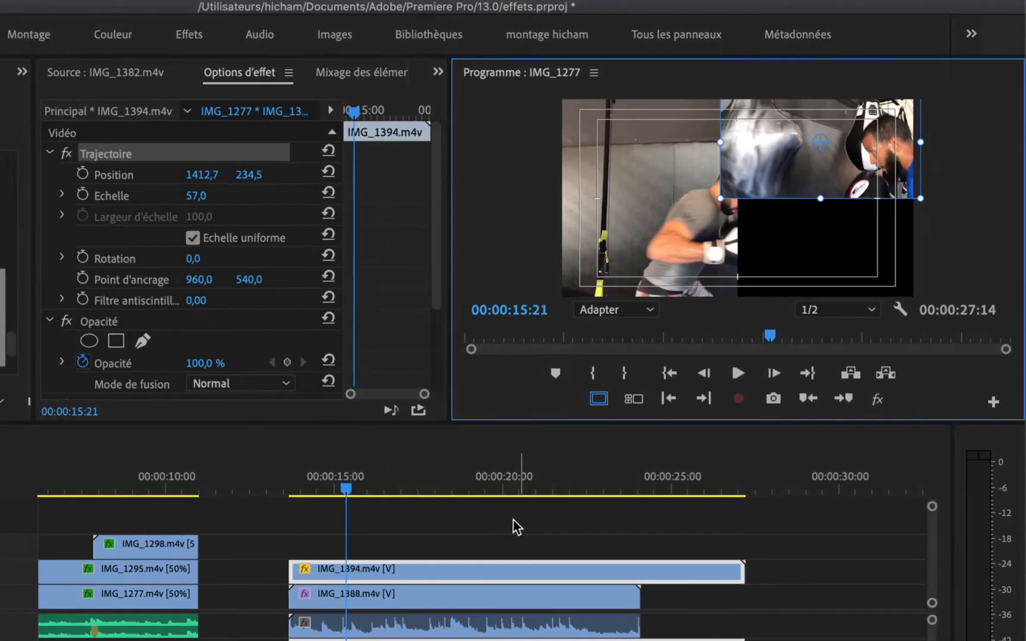
{"action": "left_click", "coordinate": [318, 636]}
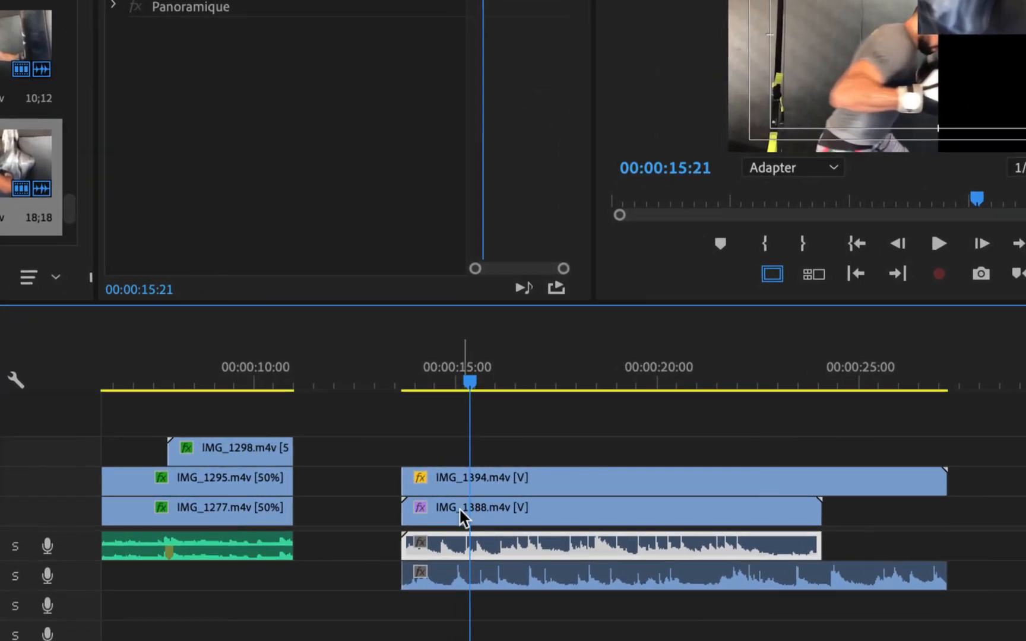
{"action": "left_click", "coordinate": [456, 508]}
{"action": "left_click_drag", "start_coordinate": [477, 513], "coordinate": [481, 458]}
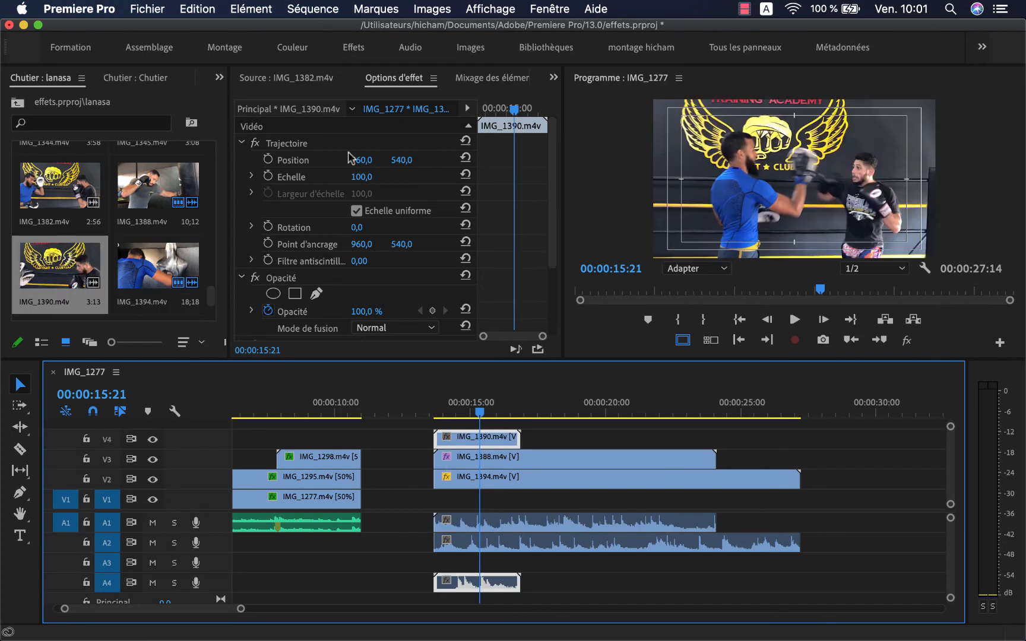
- Scale IMG_1390.m4v on V4 to 53,5 and place it in the lower-right quarter of the frame, beneath the IMG_1394.m4v image
{"action": "left_click", "coordinate": [290, 144]}
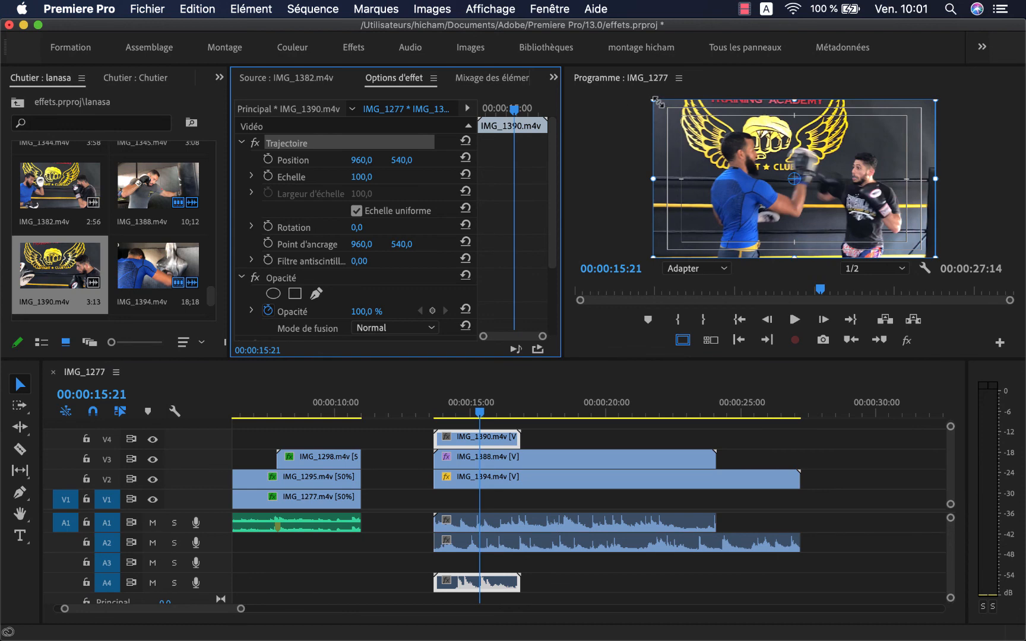
{"action": "left_click_drag", "start_coordinate": [652, 99], "coordinate": [723, 140]}
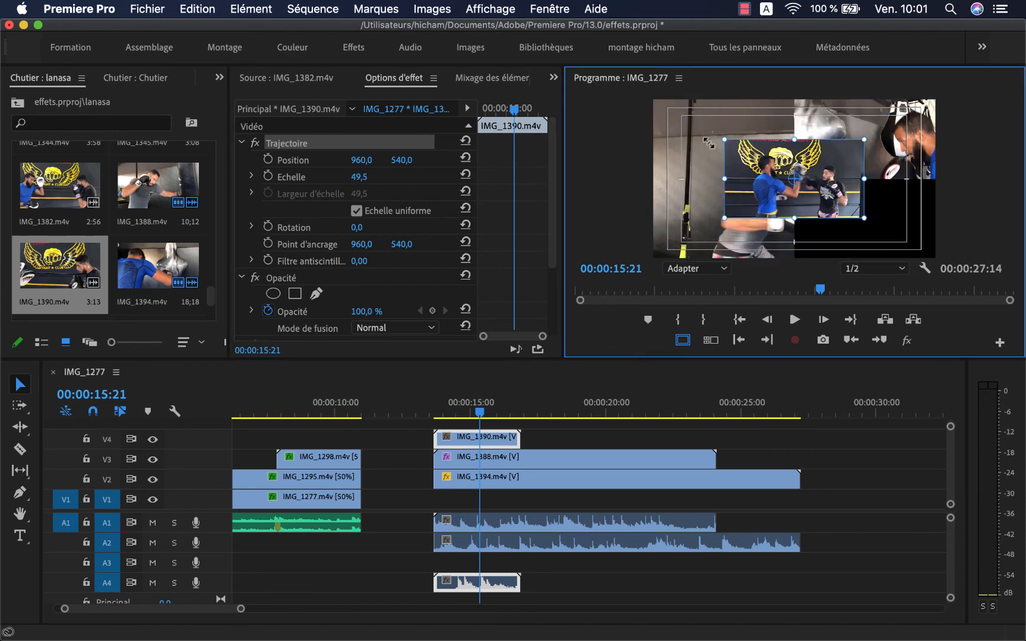
{"action": "left_click_drag", "start_coordinate": [827, 173], "coordinate": [896, 212]}
{"action": "left_click_drag", "start_coordinate": [795, 180], "coordinate": [790, 176]}
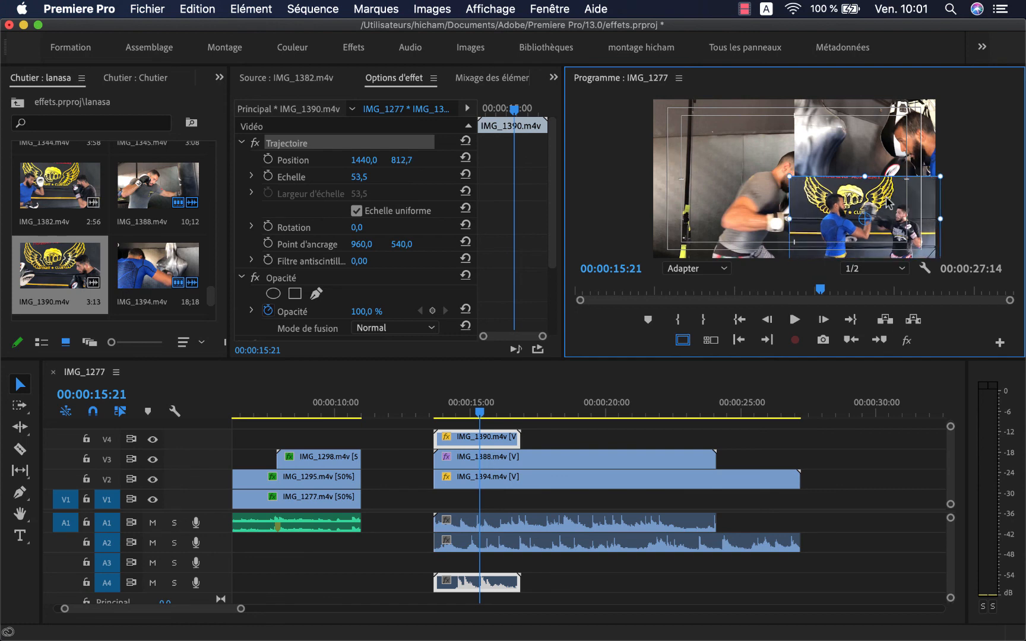
{"action": "left_click_drag", "start_coordinate": [897, 204], "coordinate": [897, 201]}
- Move the video of IMG_1390.m4v to V1 under the other two clips, and play the split screen from 00:00:14:01
{"action": "left_click", "coordinate": [500, 462]}
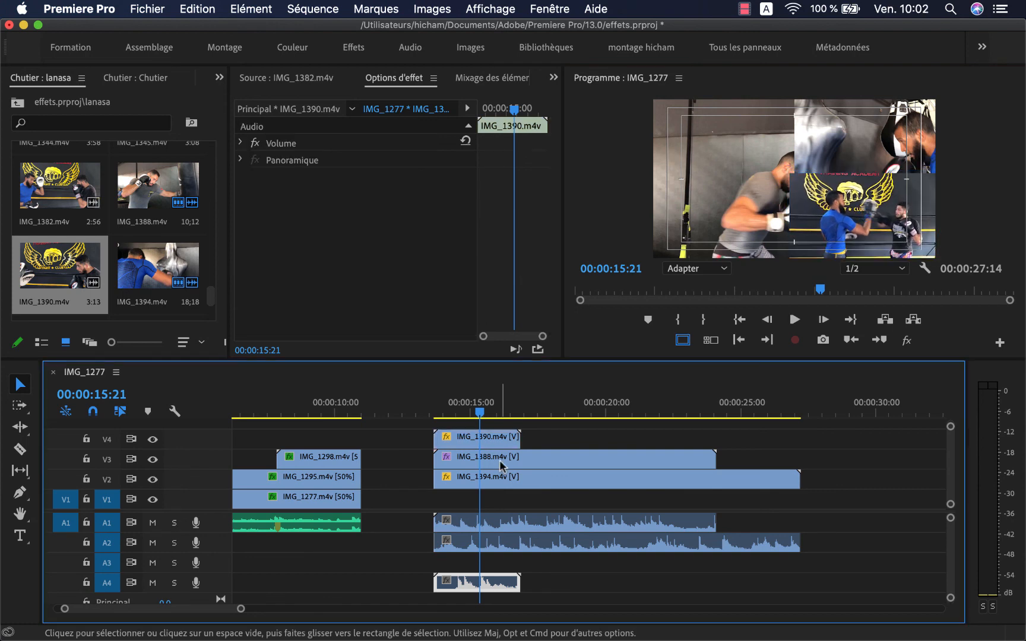
{"action": "left_click_drag", "start_coordinate": [502, 440], "coordinate": [495, 502]}
{"action": "left_click", "coordinate": [449, 413]}
{"action": "key", "text": "space"}
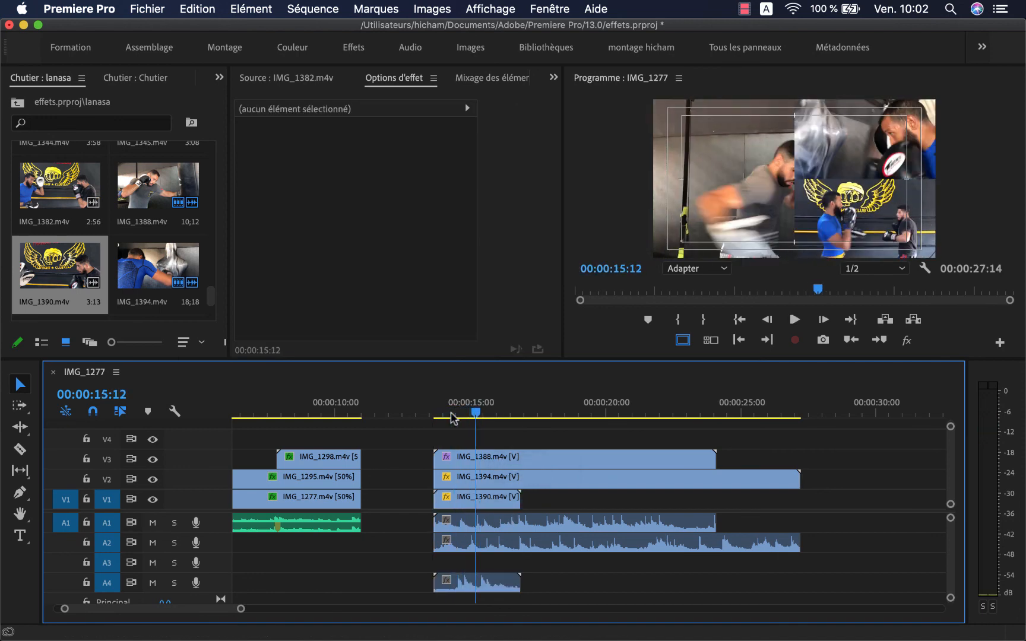
{"action": "left_click", "coordinate": [444, 414]}
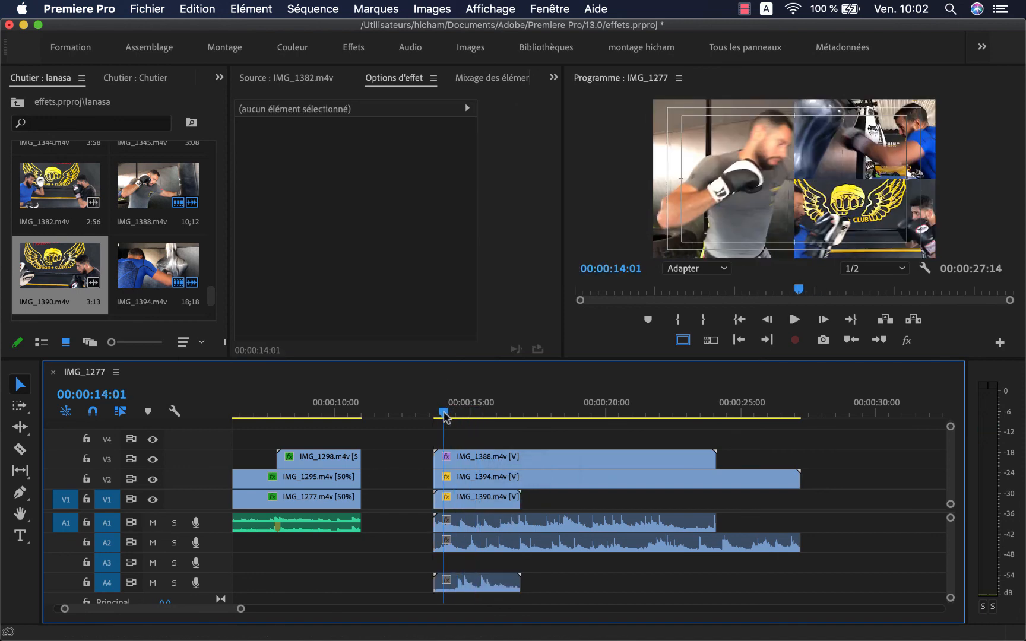
{"action": "key", "text": "space"}
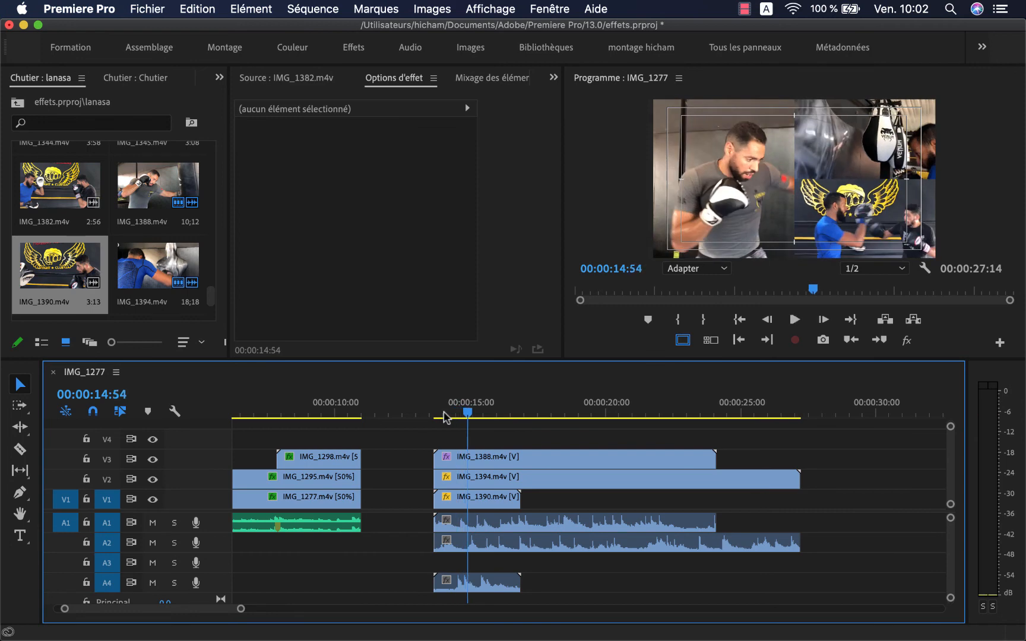